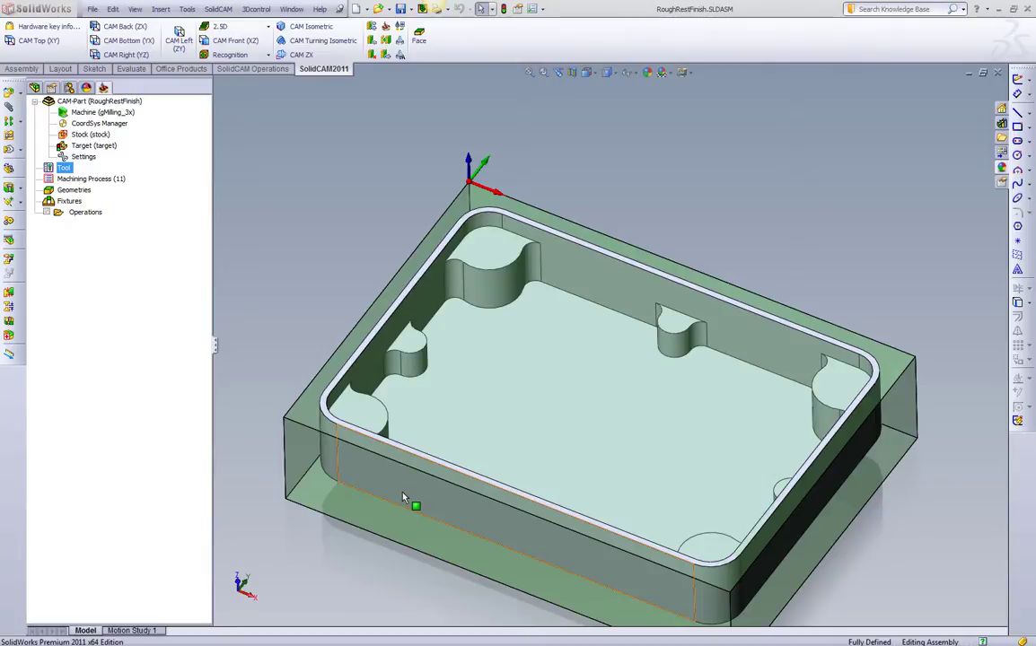
Step: Add a 2D iMachining operation from the Operations menu and open its Geometry Edit
right_click(82, 213)
mouse_move(127, 217)
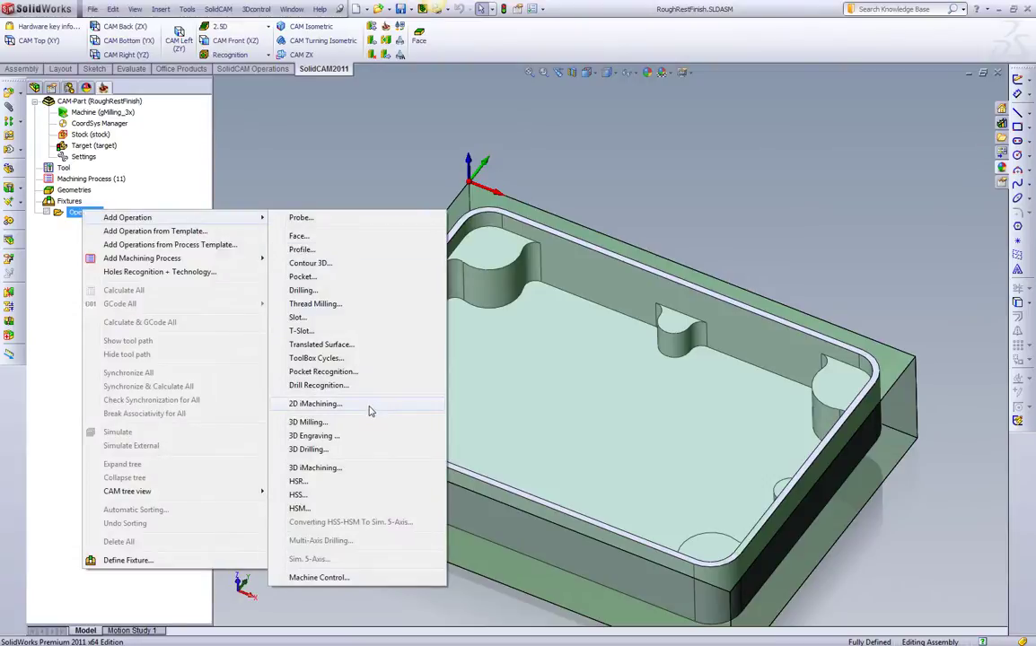
left_click(367, 411)
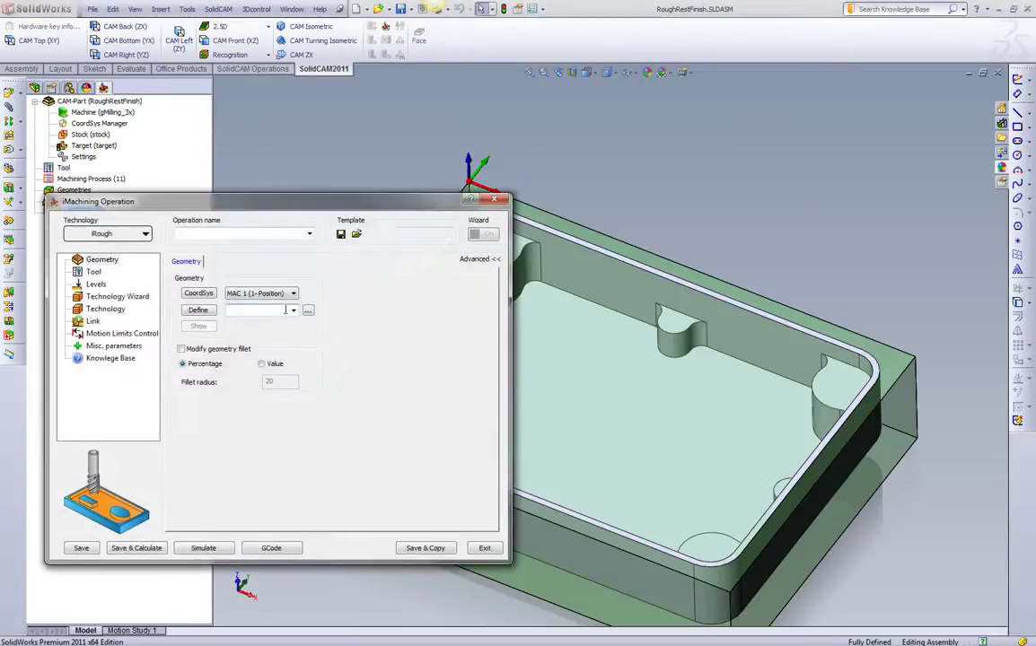
left_click(199, 311)
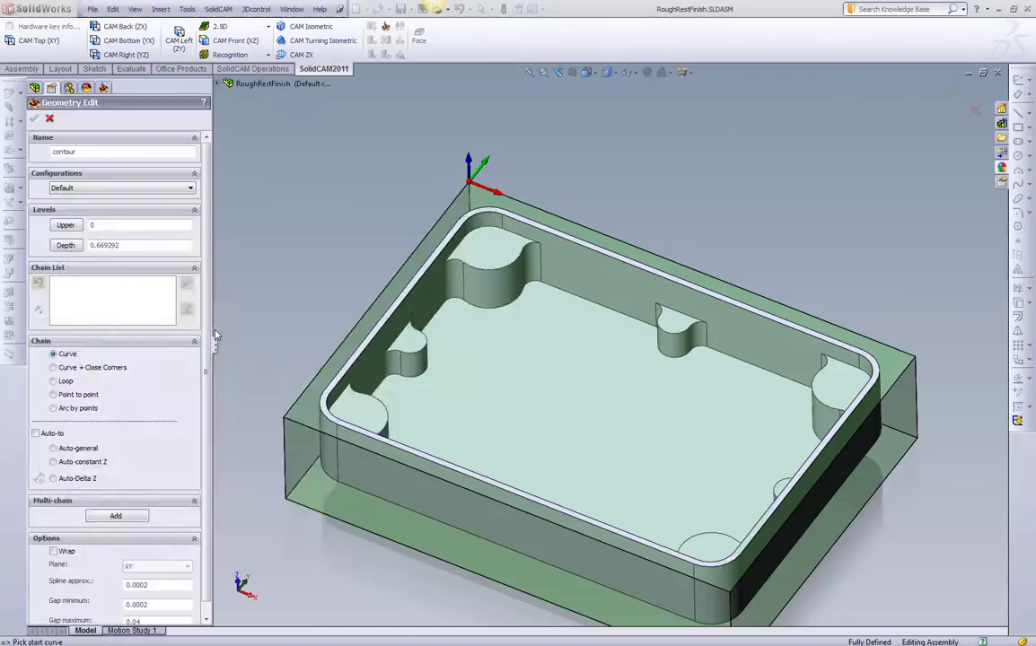
Step: Chain the pocket floor edge, pick the floor for 0.433 depth, and name the geometry Pocket
left_click(518, 306)
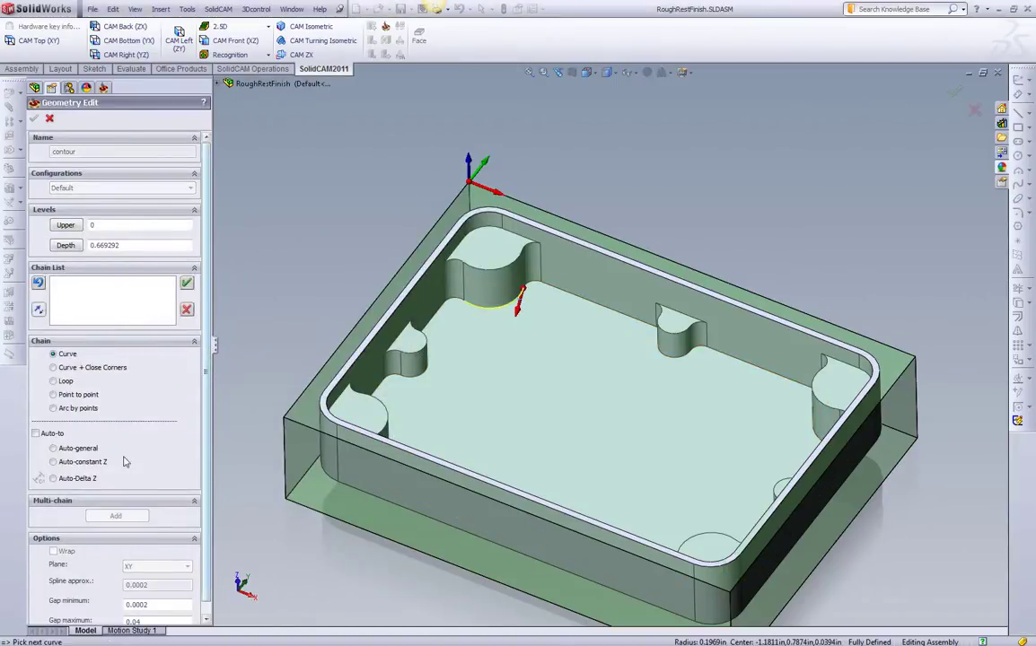
left_click(95, 462)
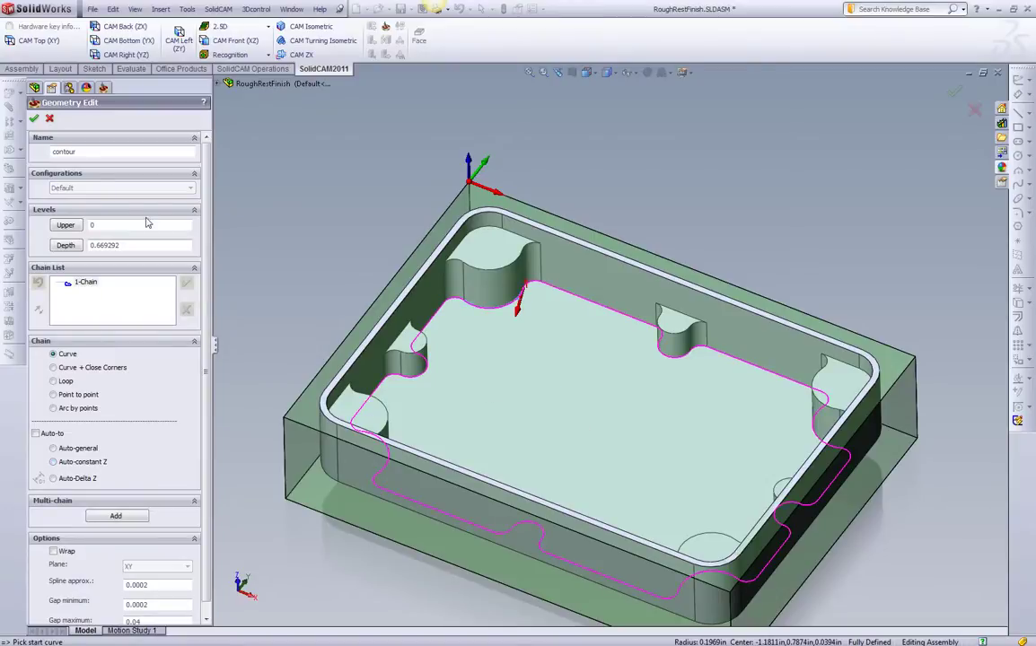
left_click(65, 245)
left_click(499, 371)
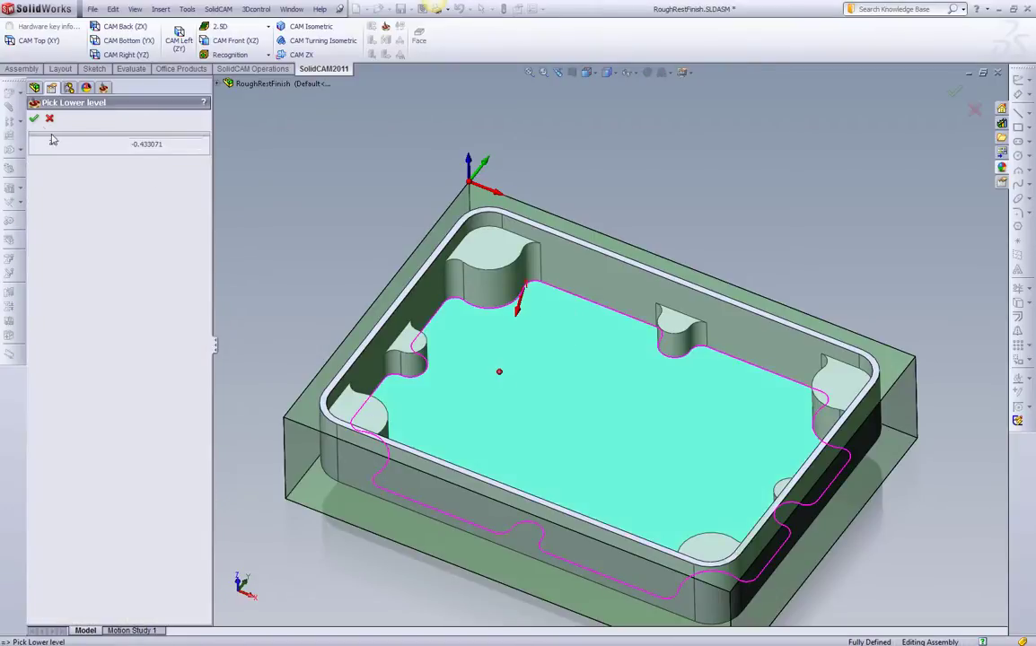
left_click(33, 118)
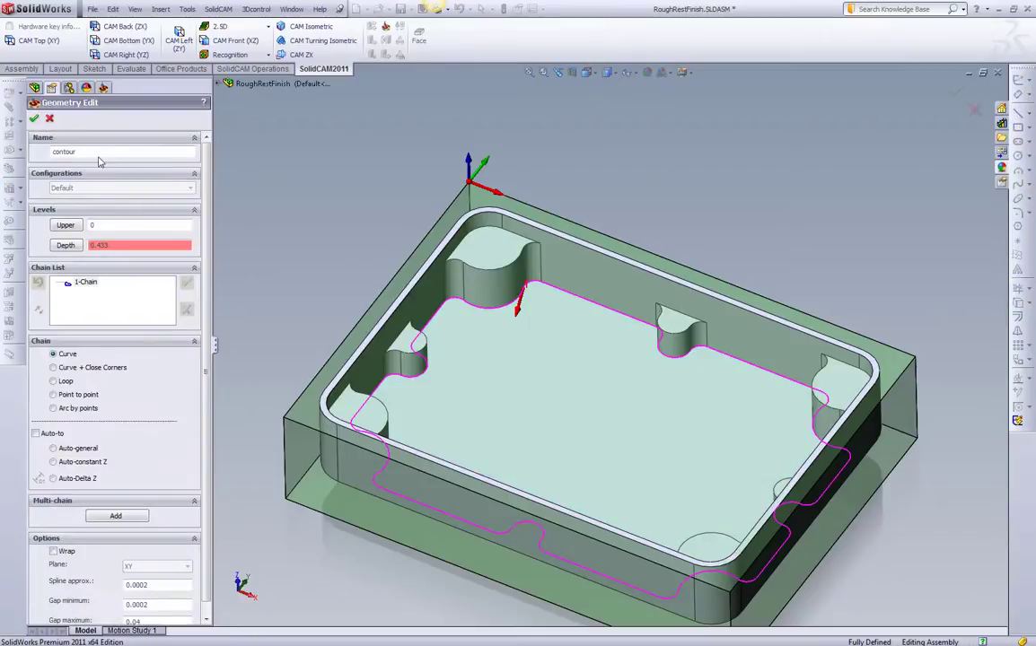
double_click(97, 152)
type("Pocket")
left_click(33, 118)
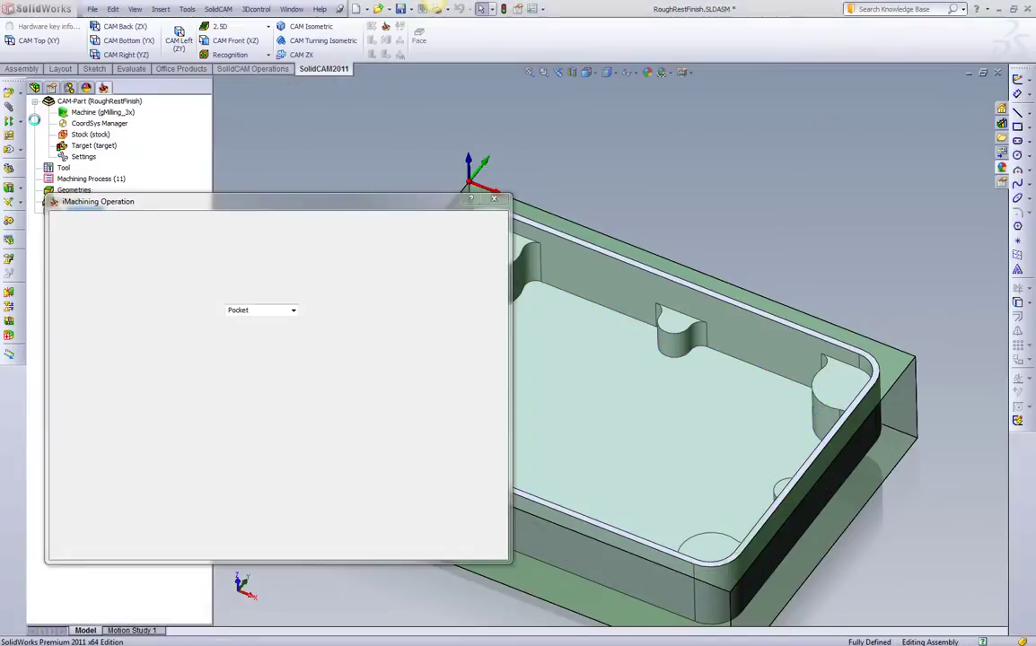
Step: Assign tool 1, the 0.25-inch end mill, and calculate the iRough_Pocket toolpath
left_click(93, 271)
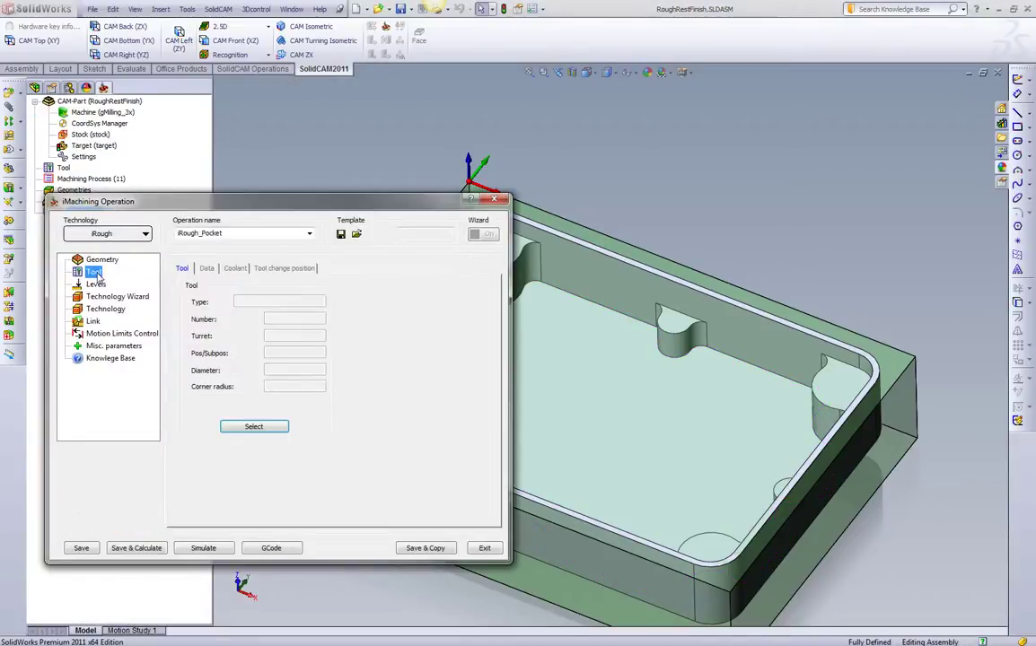
left_click(253, 427)
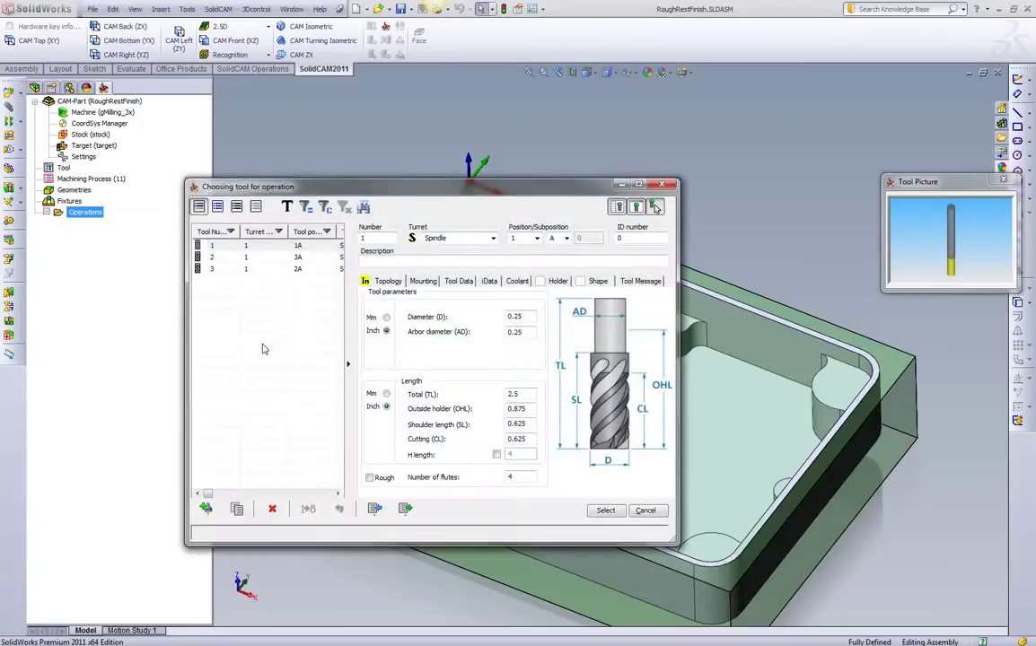
double_click(236, 249)
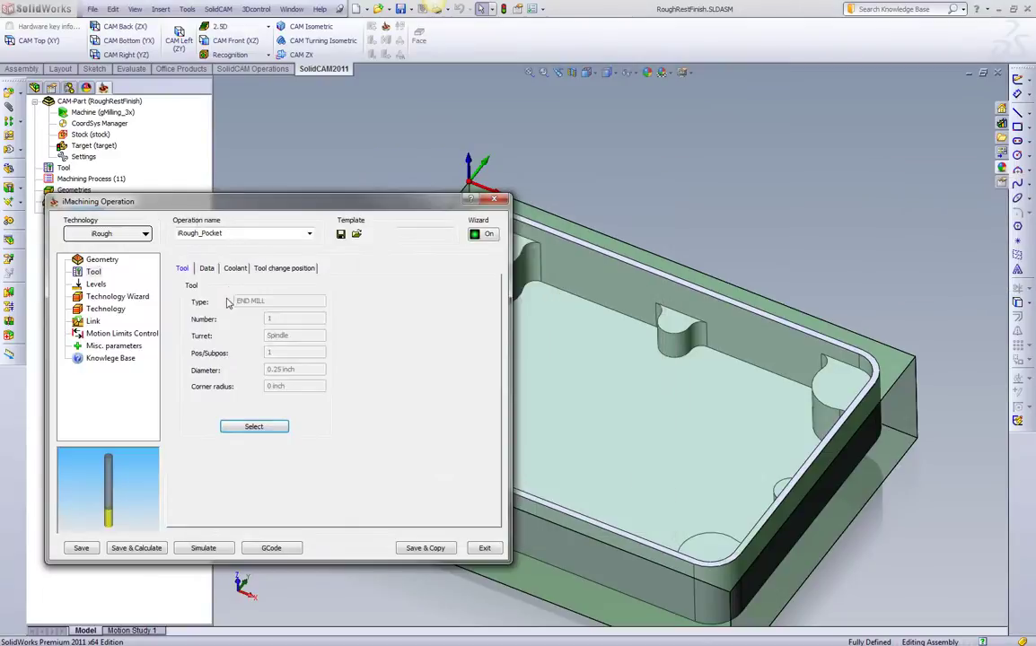
left_click(118, 296)
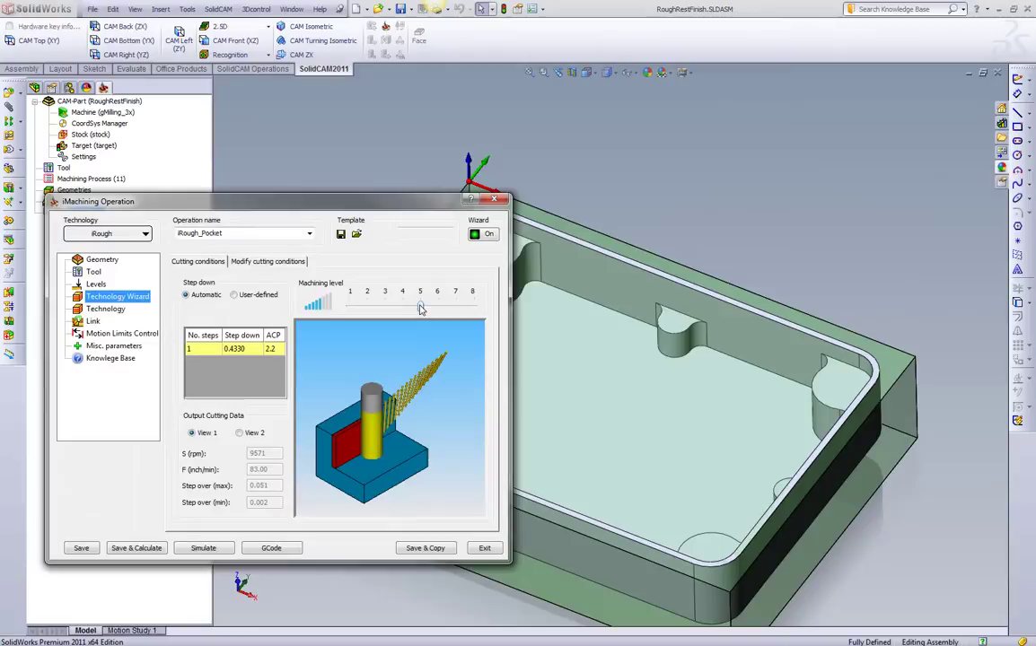
left_click(157, 551)
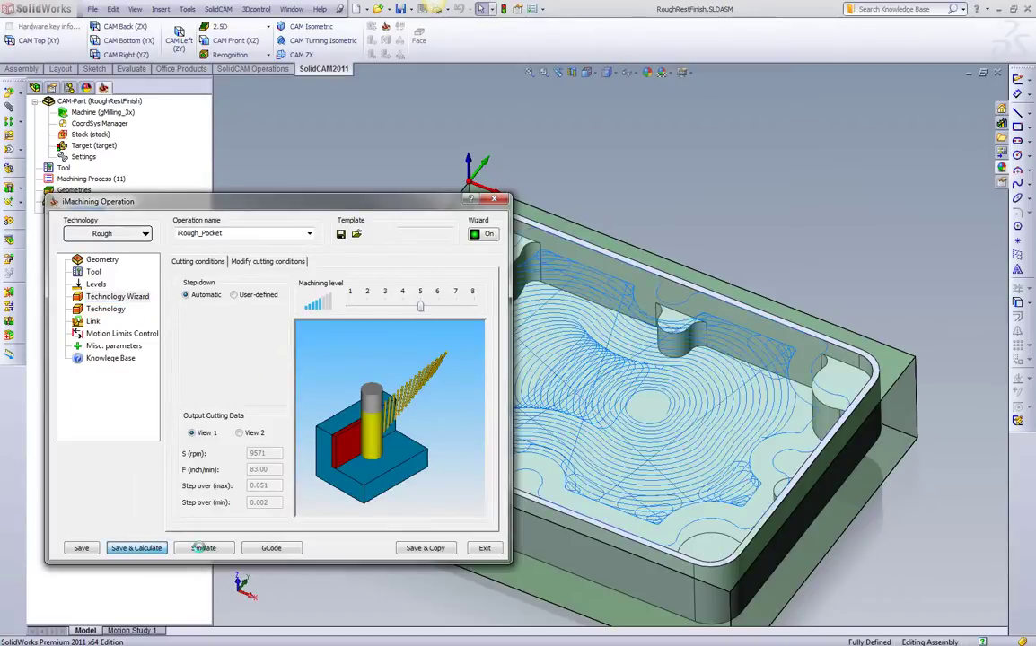
Step: Play the roughing toolpath in Host CAD, then run it on solid stock in SolidVerify
left_click(202, 548)
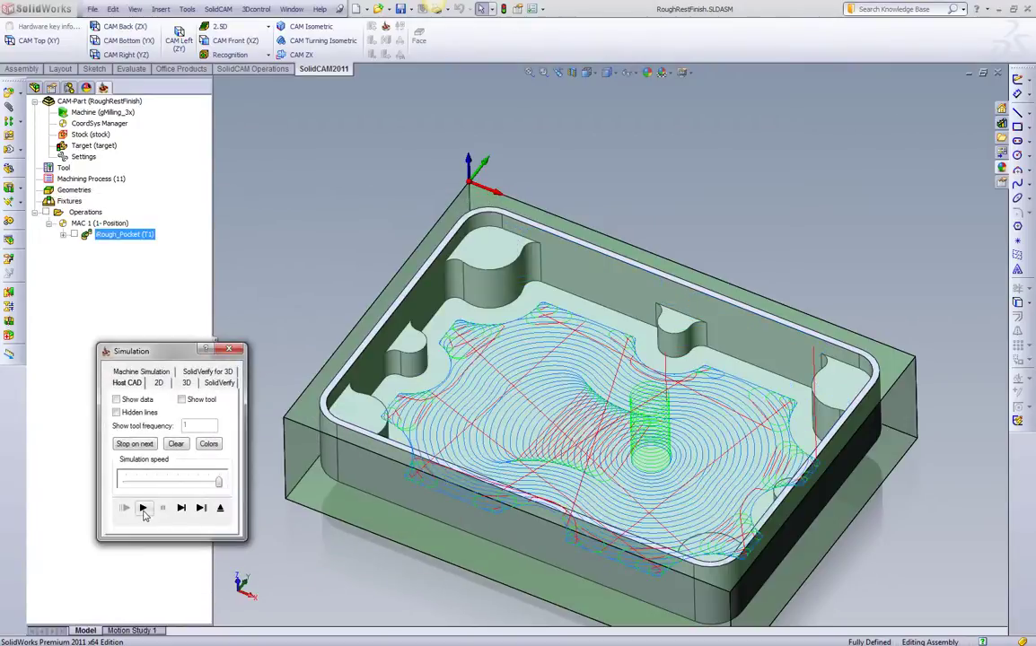
left_click(332, 555)
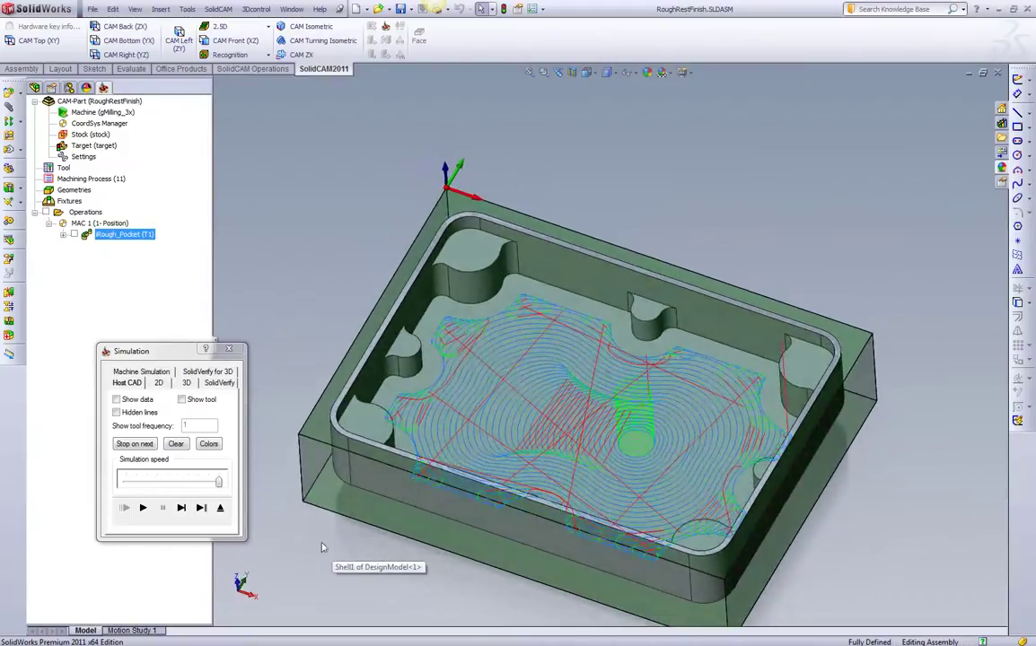
left_click(217, 383)
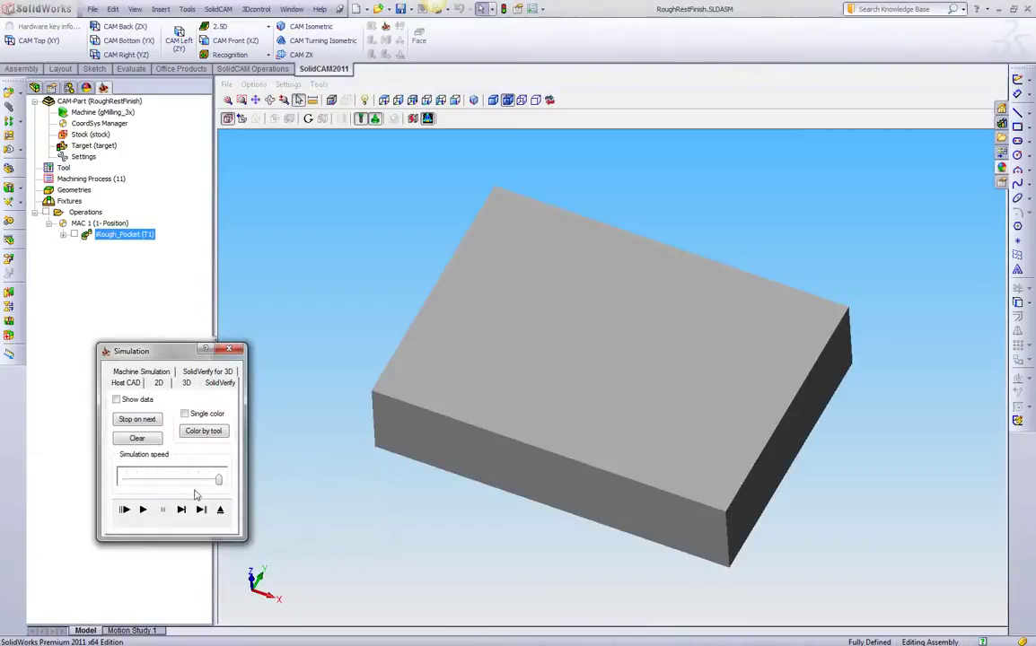
left_click(144, 510)
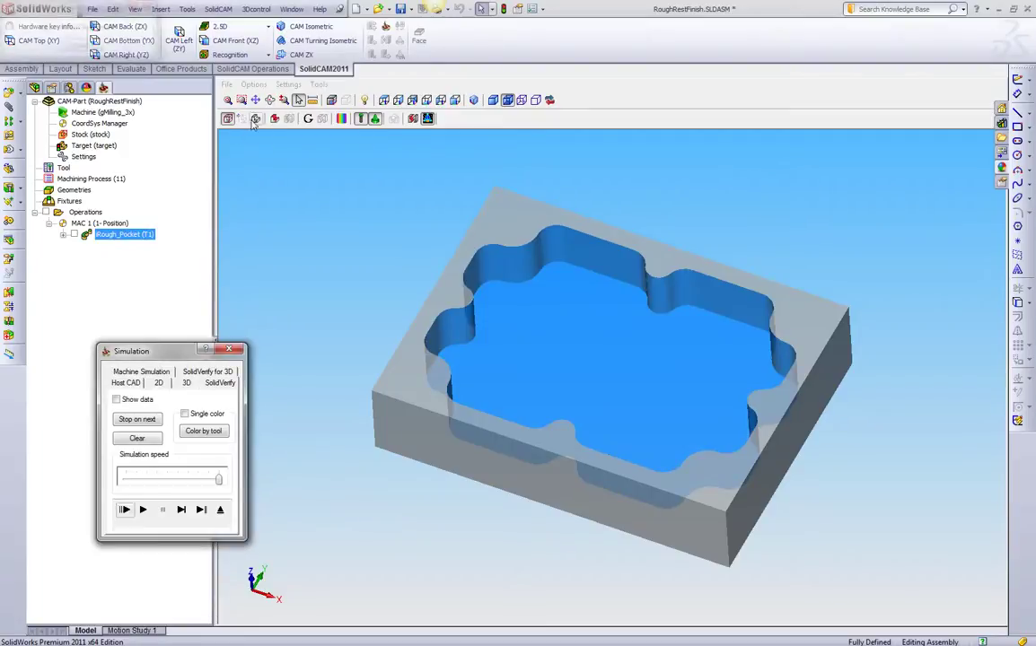
Step: Show rest material and inspect the leftover stock along the curved pocket walls
left_click(256, 119)
middle_click_drag(440, 326, 441, 384)
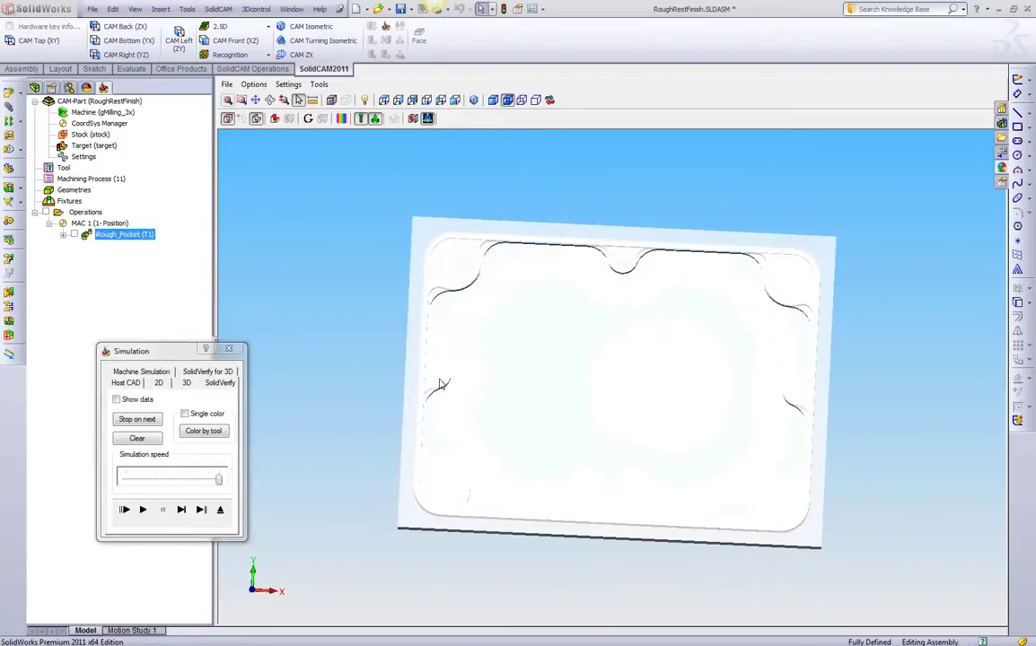
scroll(485, 301, "down", 3)
scroll(539, 323, "down", 3)
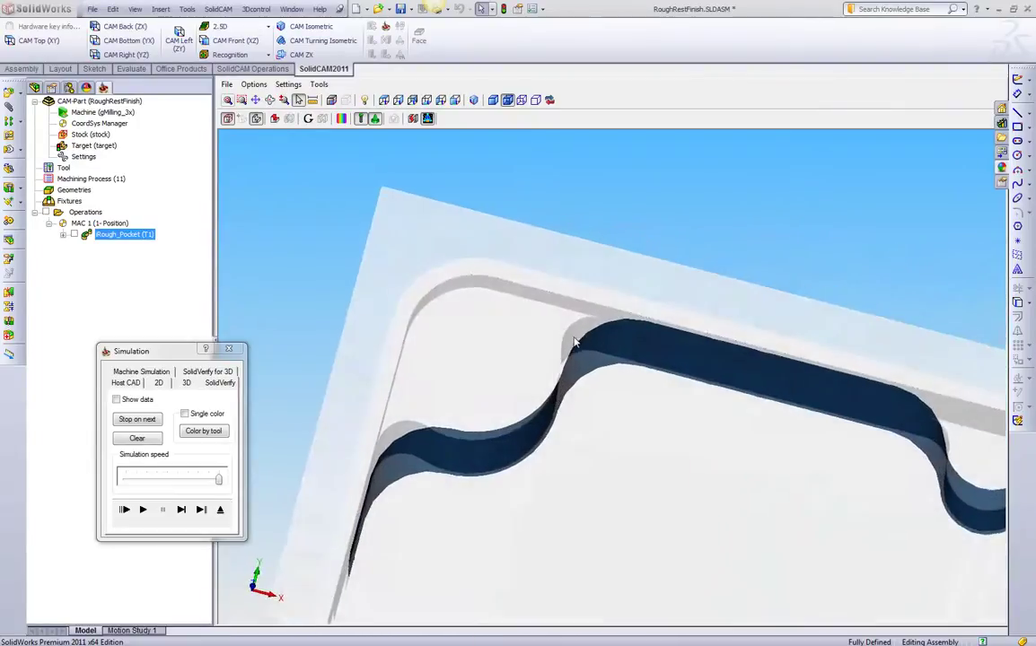
middle_click_drag(581, 344, 579, 341)
key("f")
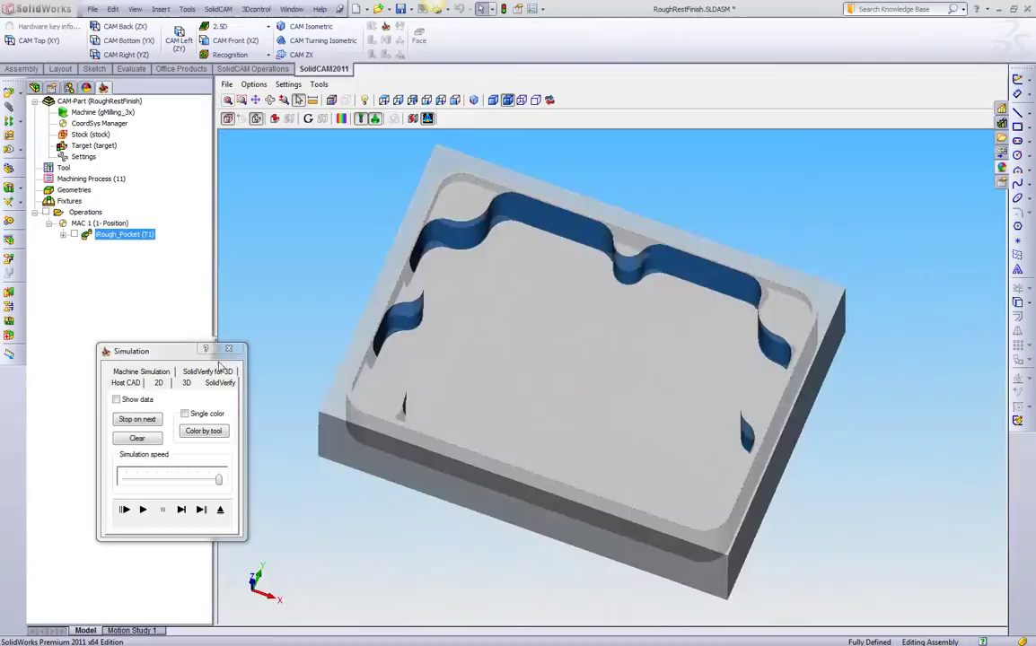
Step: Save a copy of the rough operation and switch its technology to rest machining
left_click(227, 349)
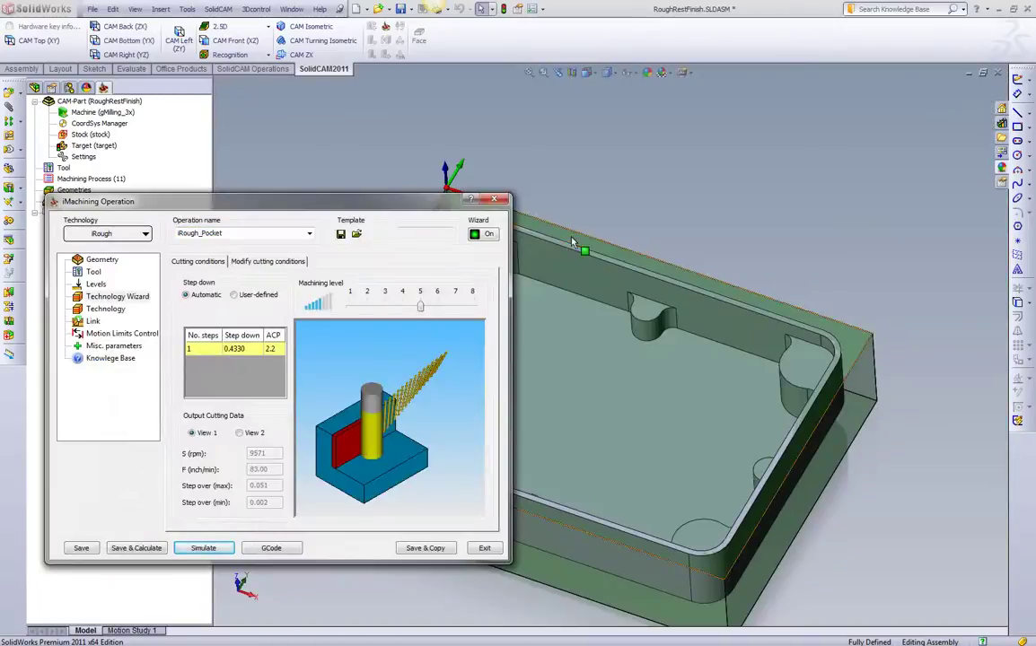
mouse_move(522, 193)
middle_mouse_down()
mouse_move(569, 238)
mouse_move(443, 529)
middle_mouse_up()
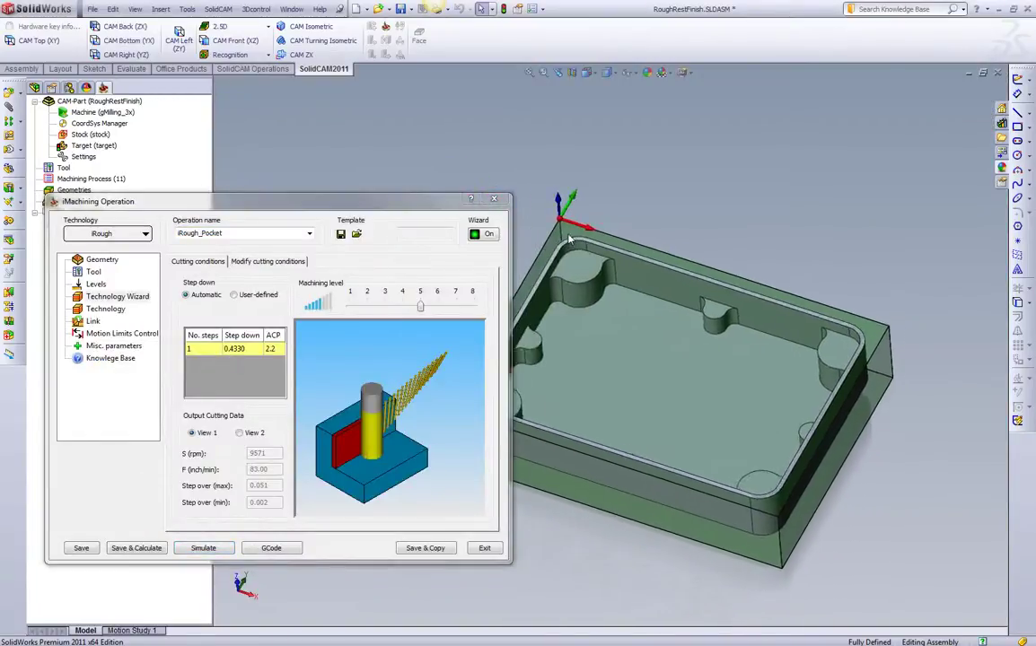
left_click(426, 549)
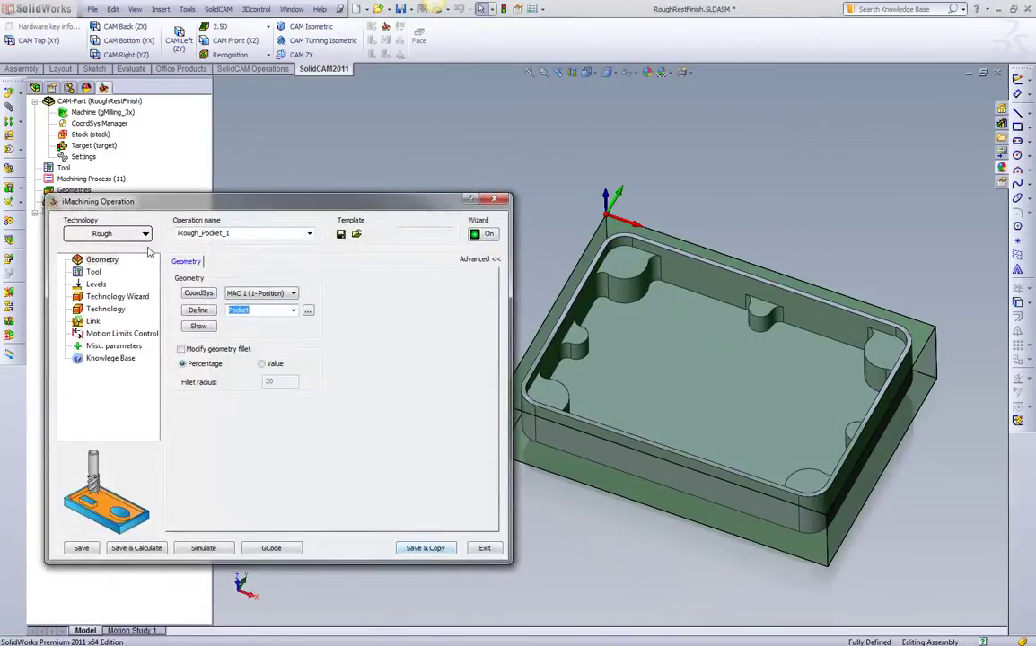
left_click(135, 233)
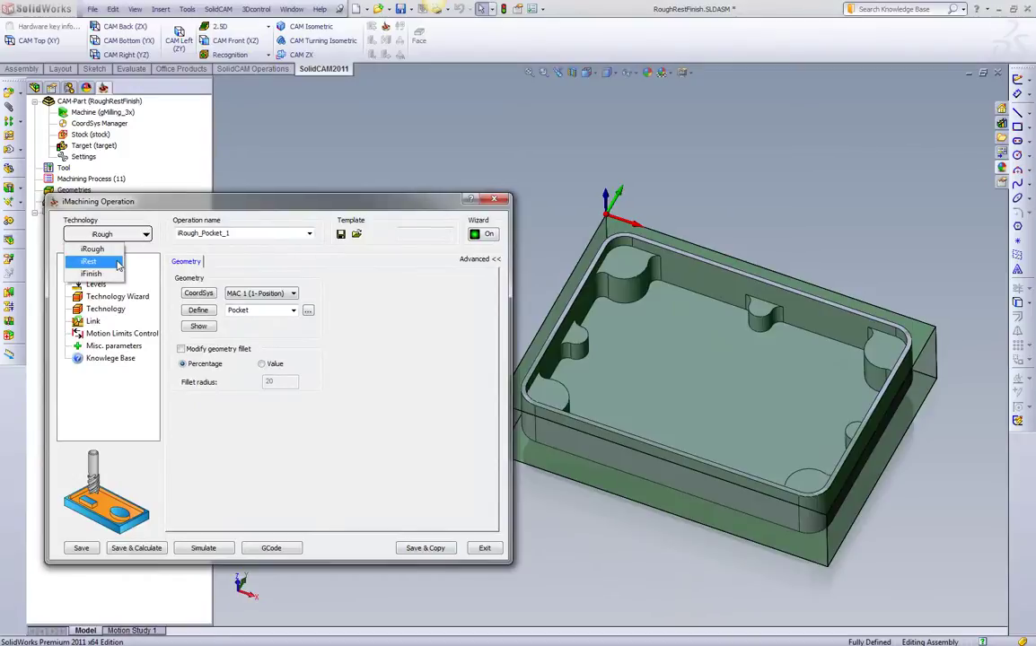
left_click(118, 263)
Step: Assign tool 2, the 0.1875-inch end mill, accept recalculated wall values, and calculate iRest_Pocket
left_click(93, 272)
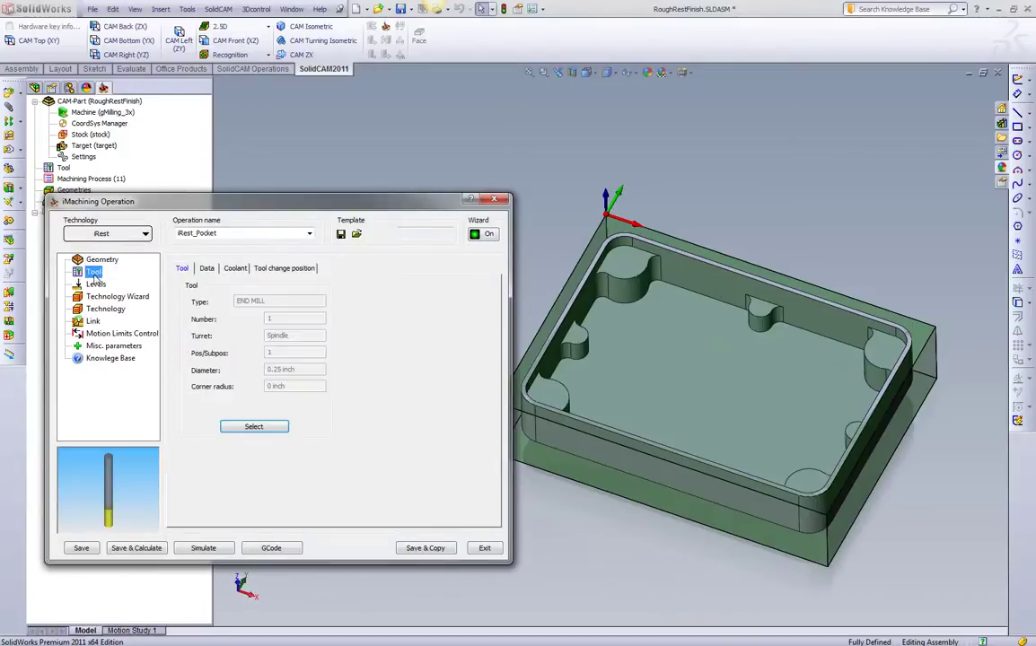
left_click(268, 428)
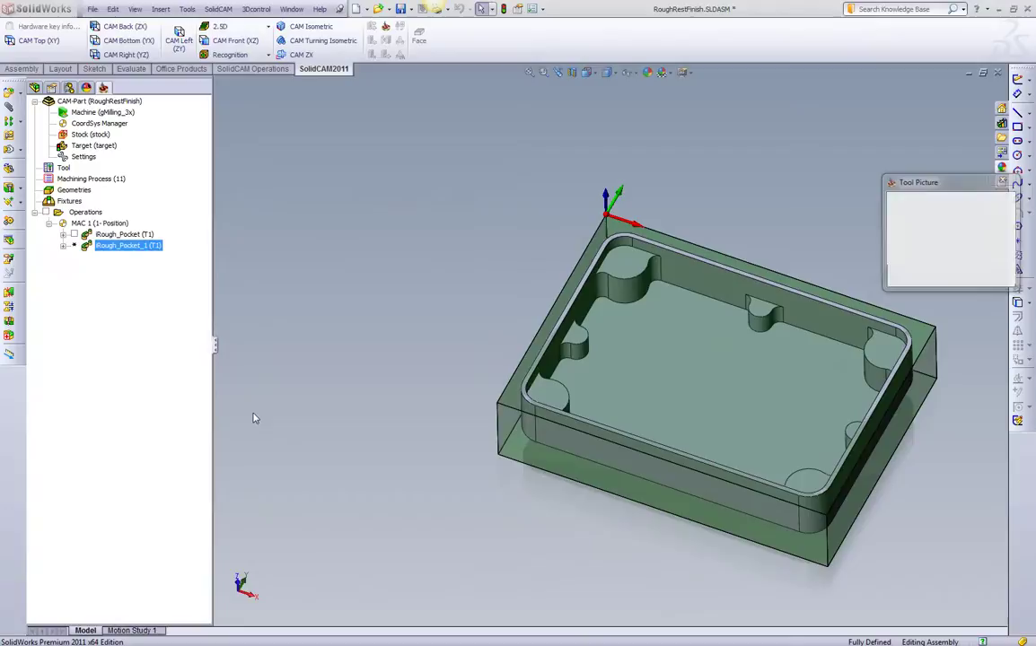
double_click(269, 258)
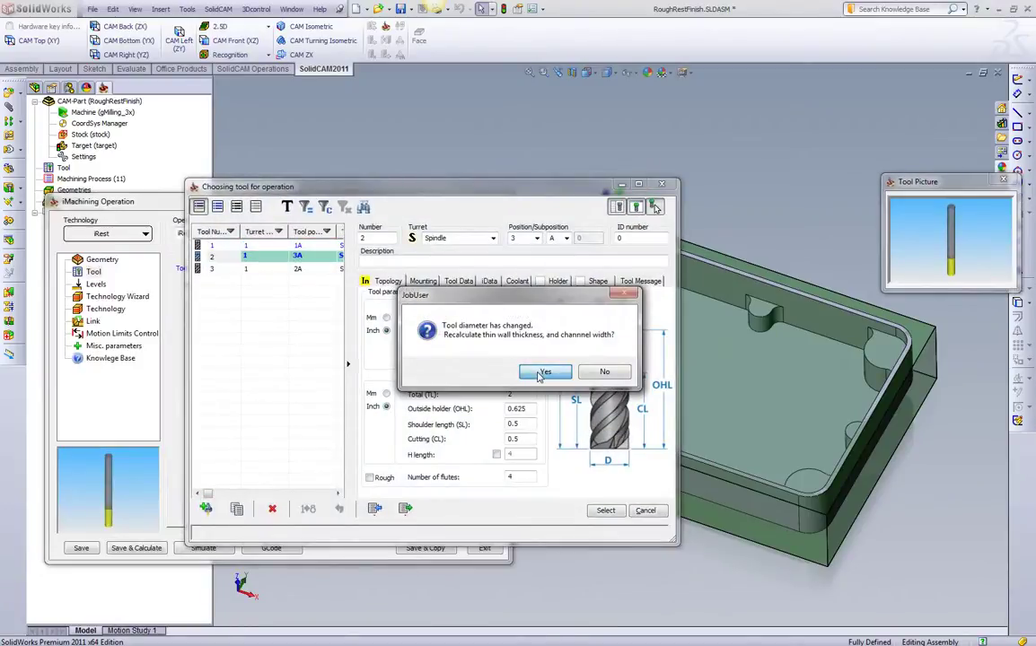
left_click(542, 372)
left_click(114, 297)
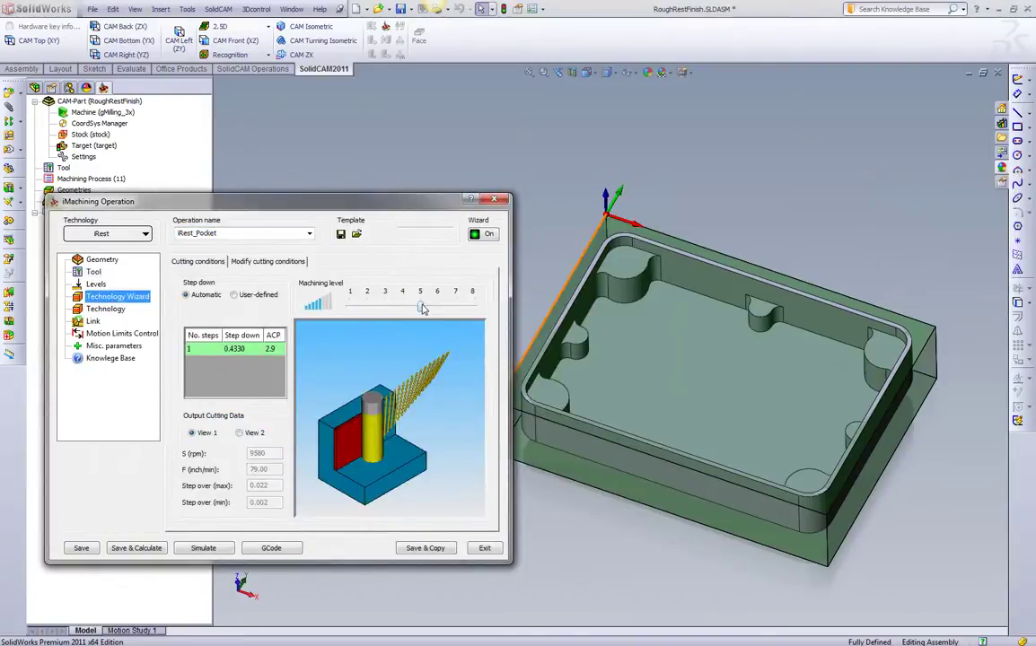
left_click(137, 548)
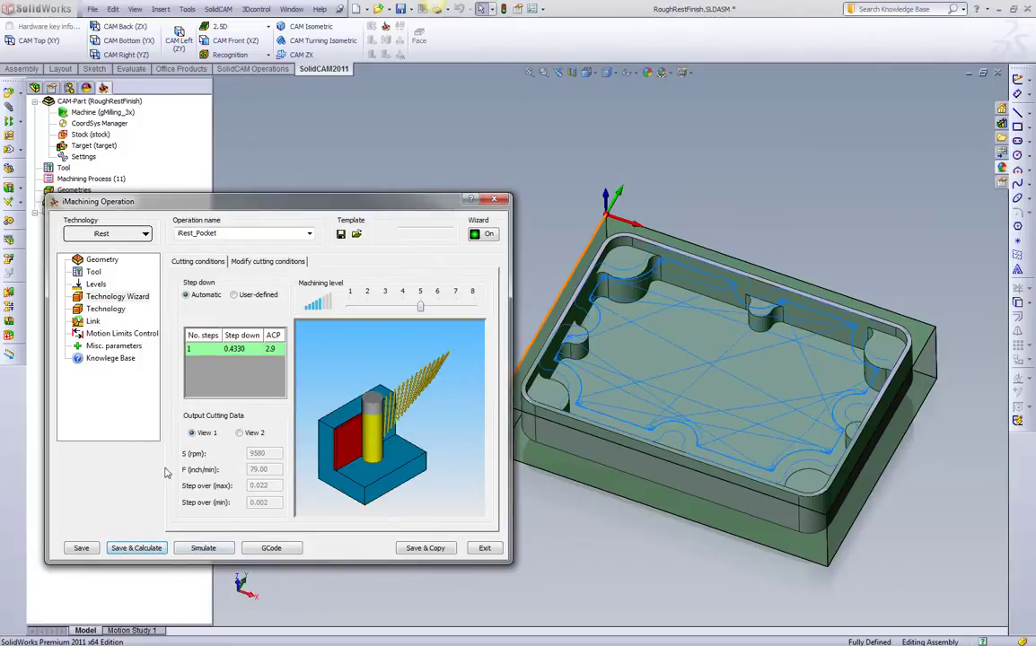
Step: Run the iRest_Pocket SolidVerify simulation, adjusting the speed slider while it clears the walls
left_click(200, 548)
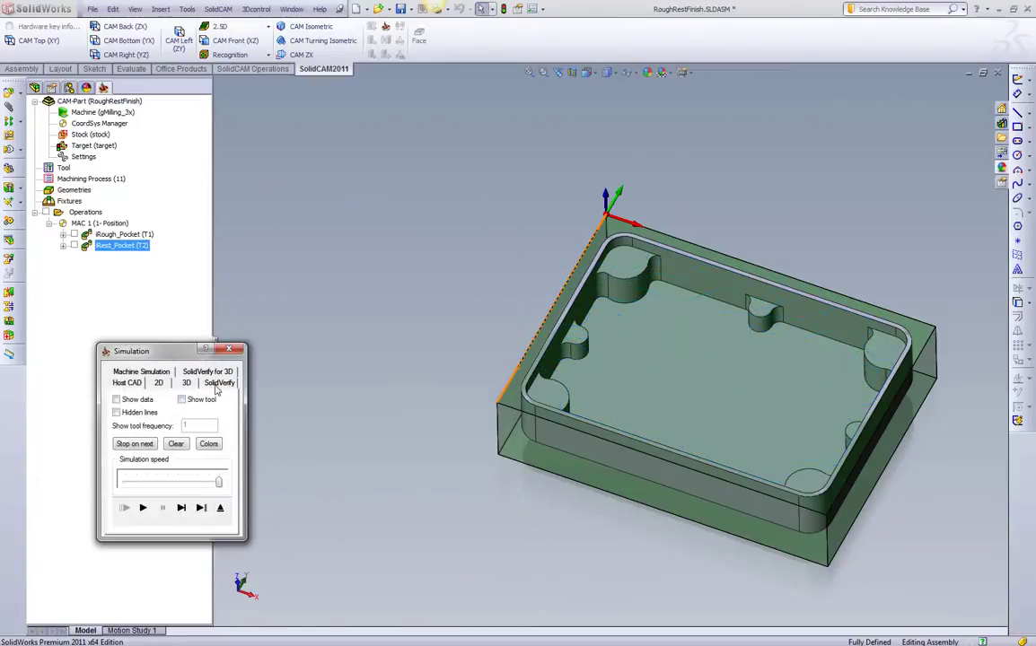
left_click(216, 384)
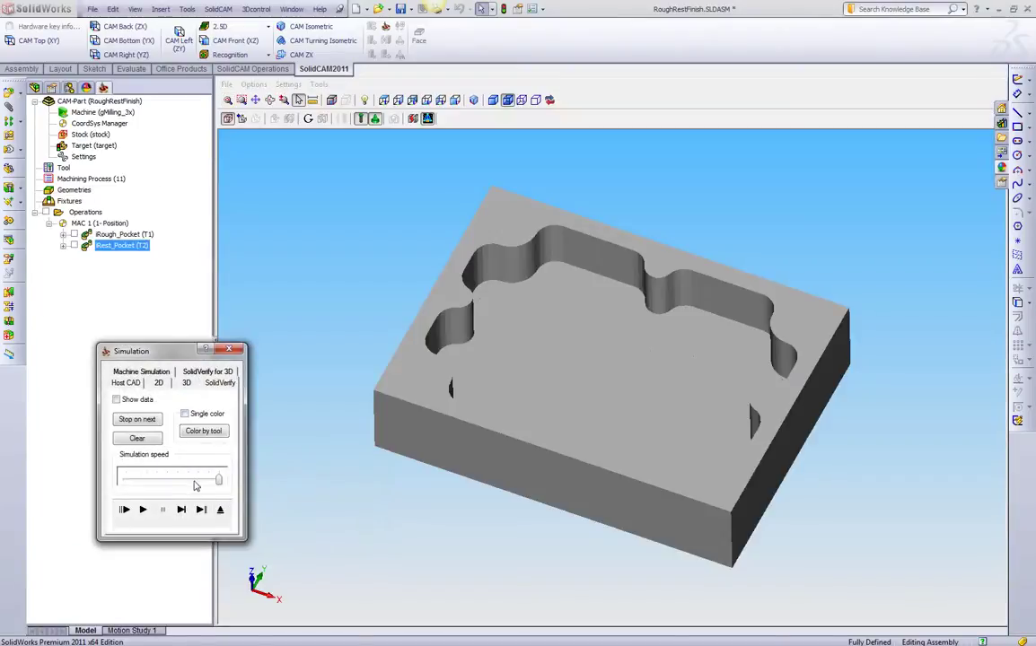
left_click(143, 510)
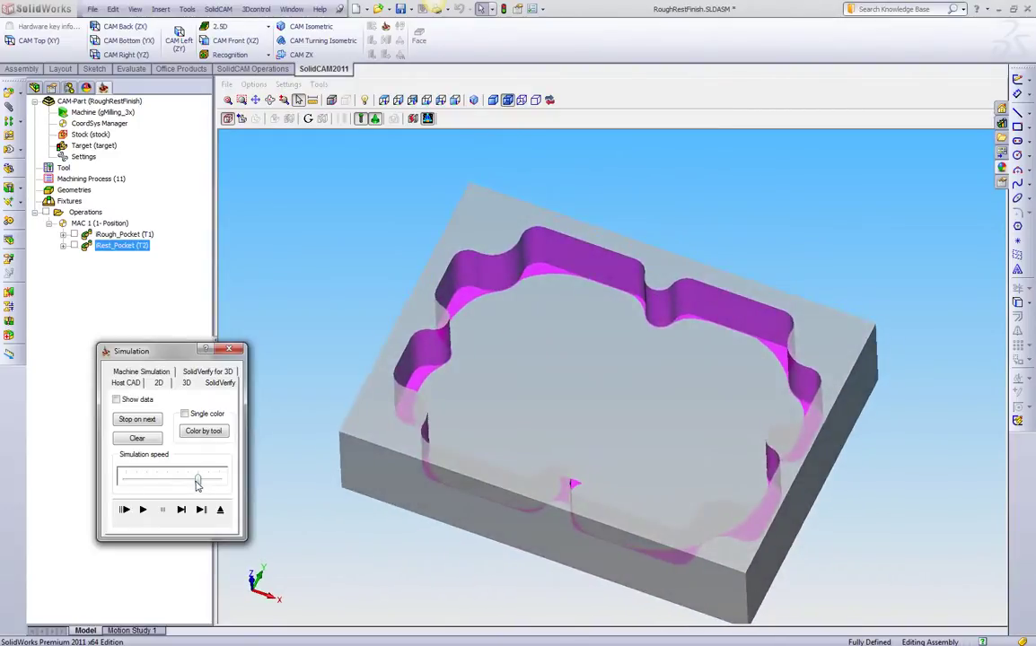
left_click_drag(198, 482, 125, 481)
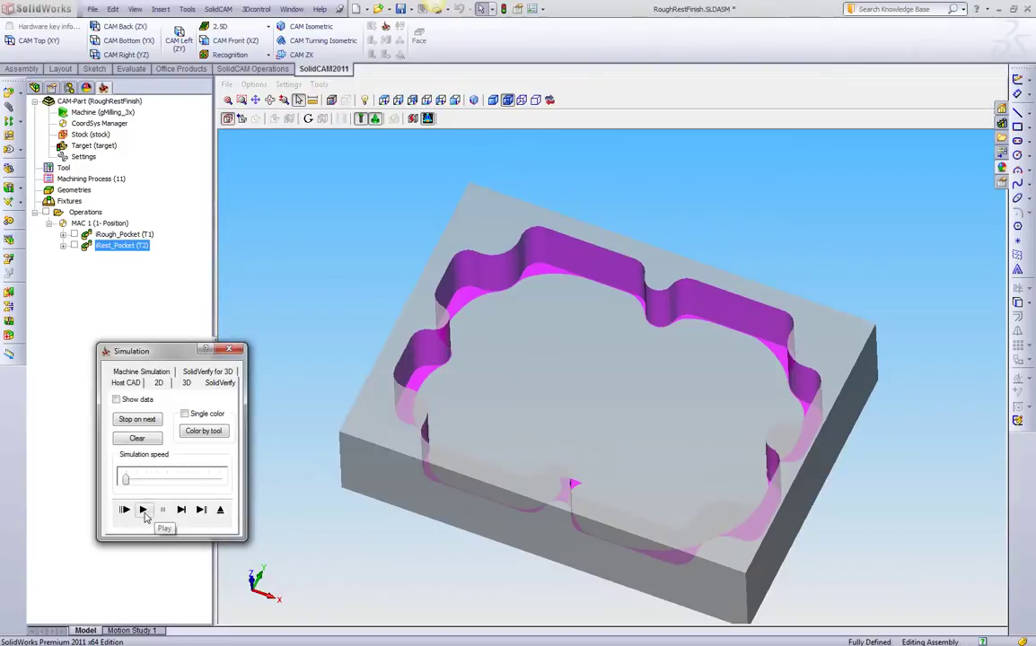
left_click(142, 510)
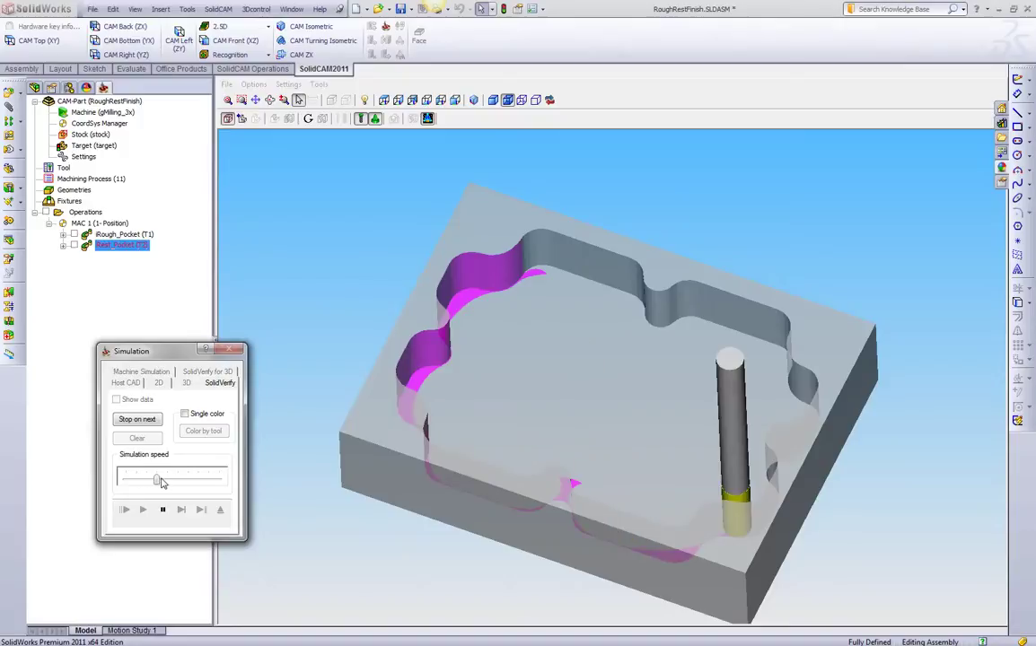
left_click(177, 485)
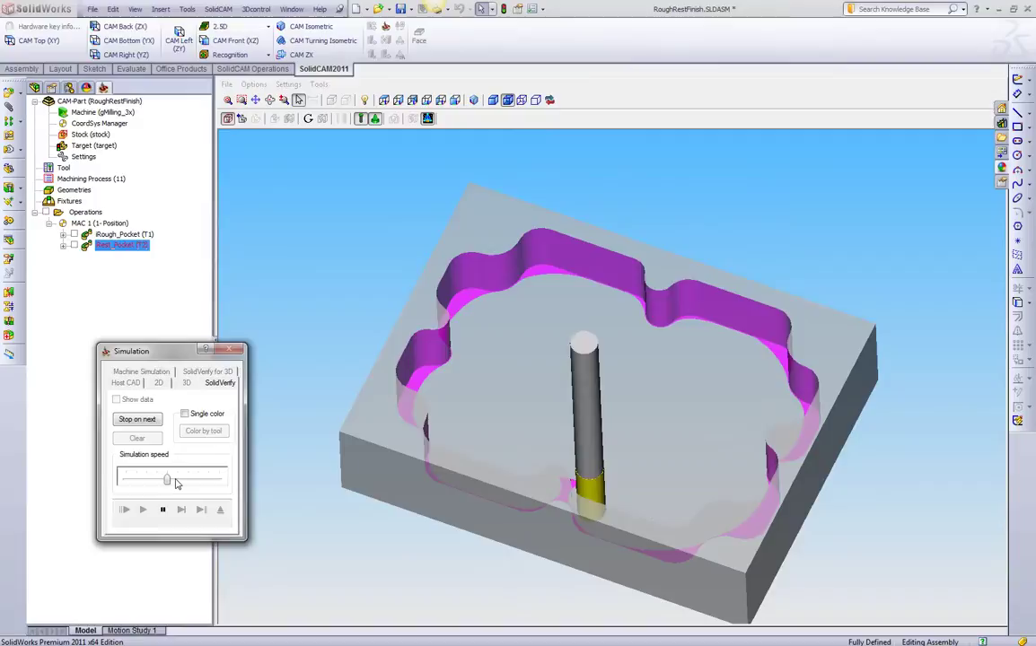
left_click(194, 483)
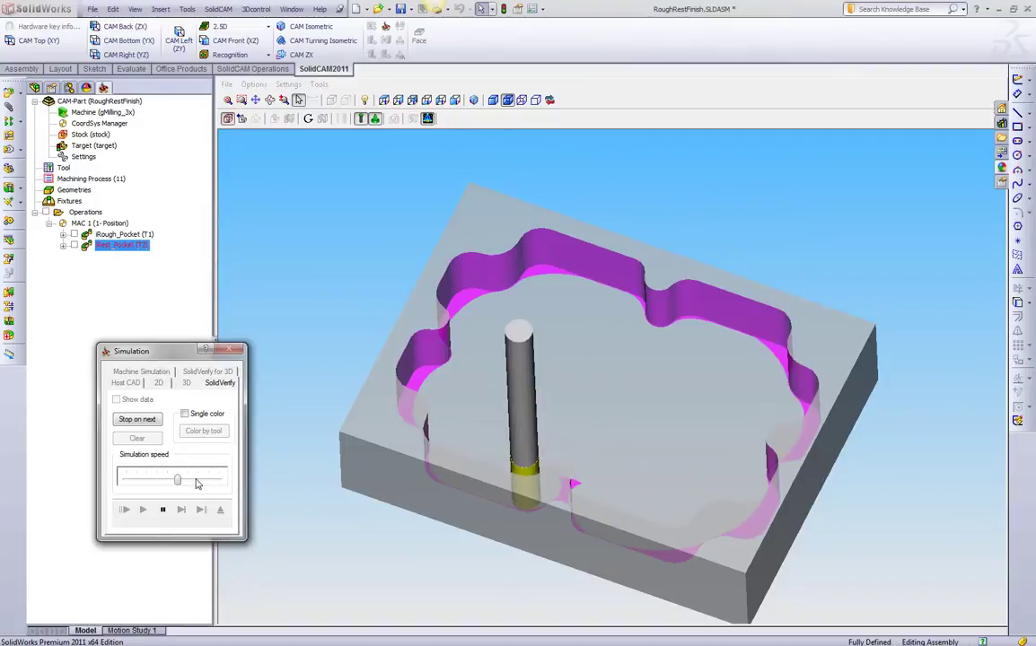
left_click(199, 483)
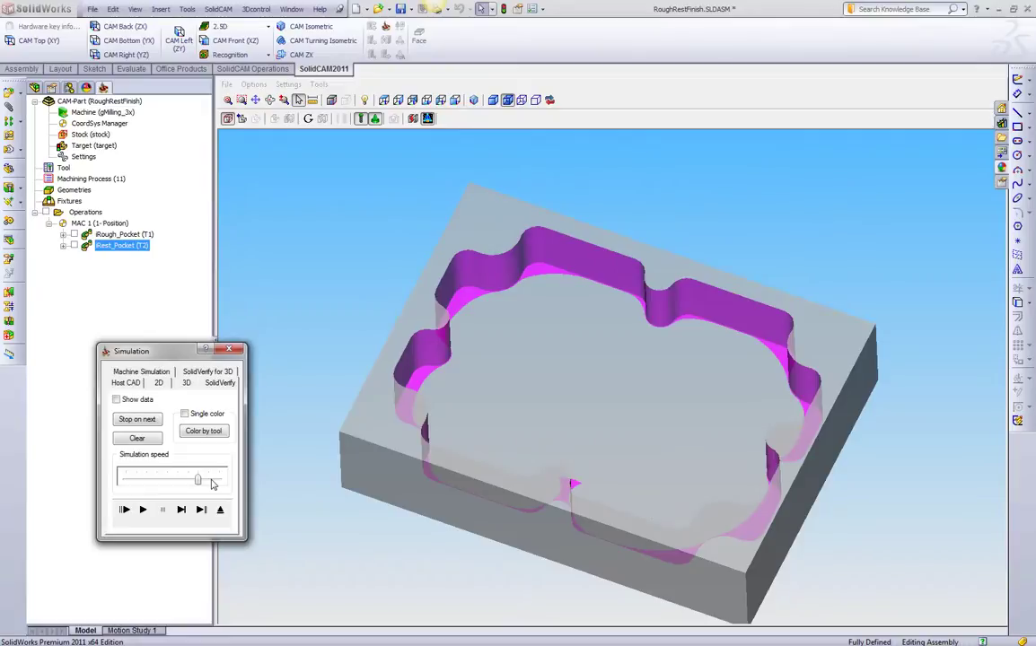
Step: Replay the rest-rough toolpath in Host CAD and inspect it from side and isometric views
left_click(127, 383)
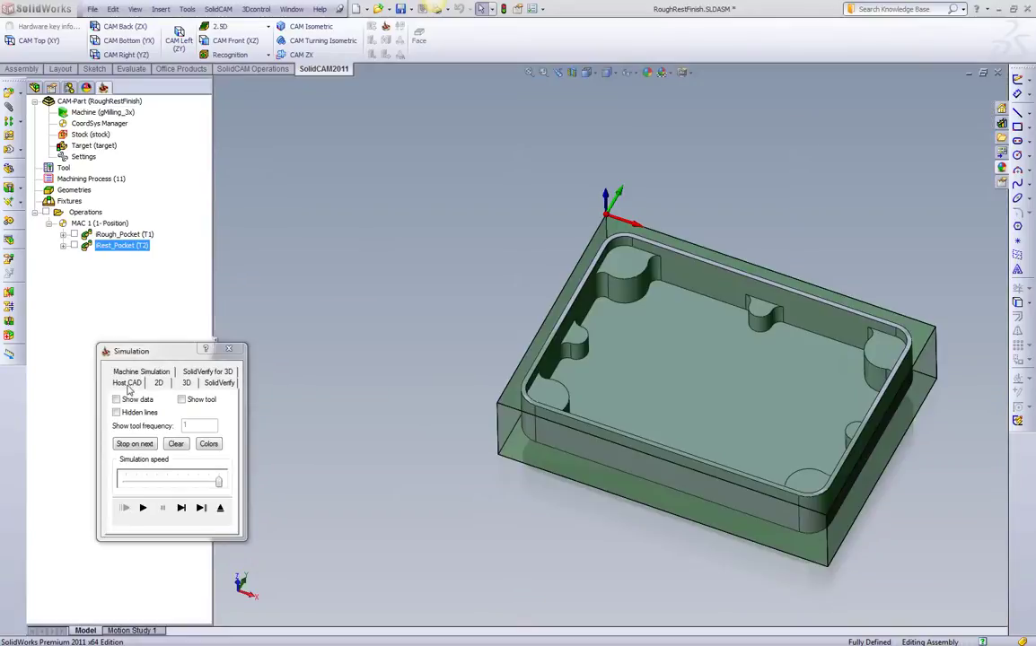
left_click(142, 508)
middle_click_drag(478, 538, 508, 515)
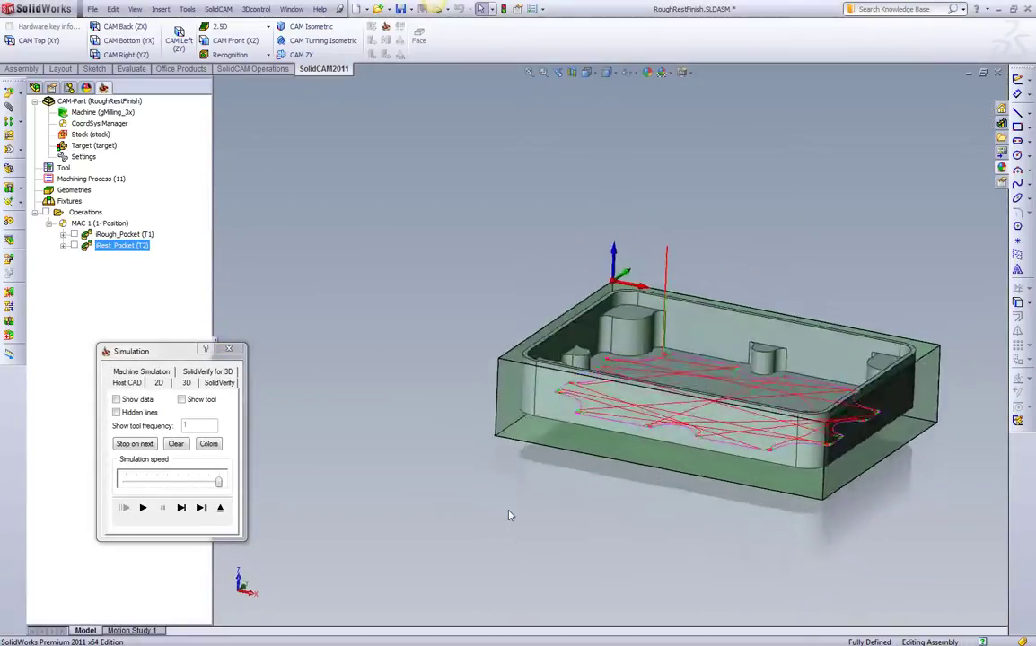
key("ctrl+7")
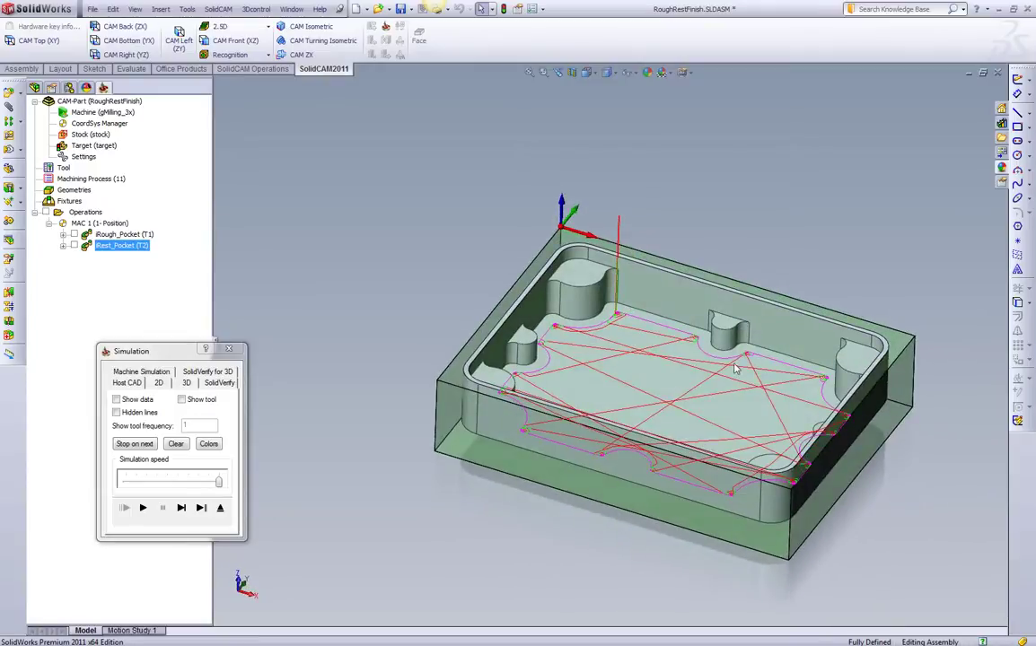
key("f")
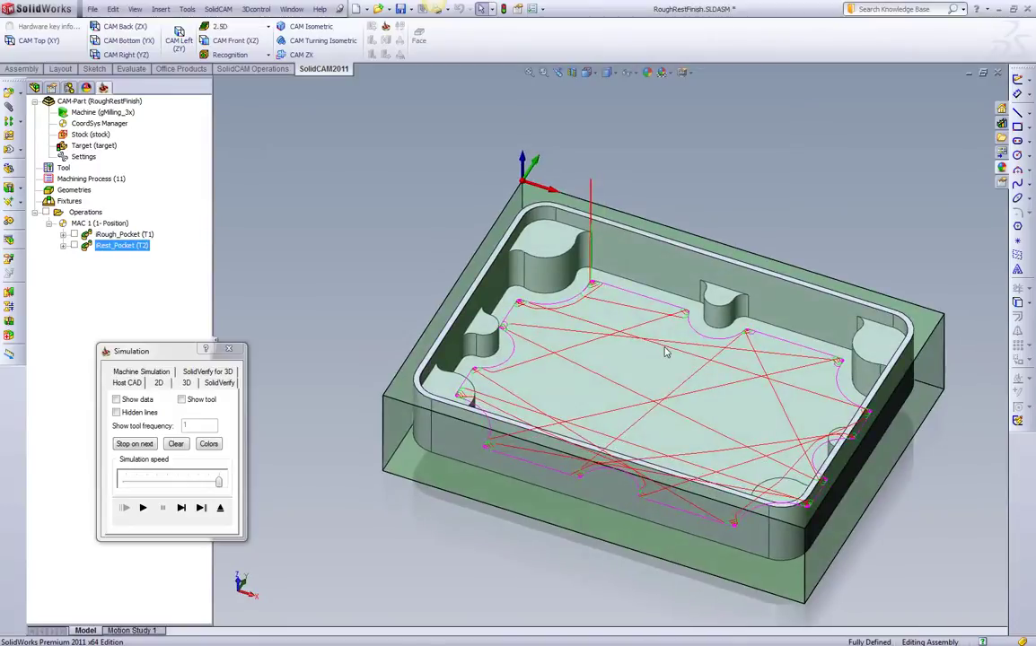
Step: Save a copy of the rest operation and change its technology to iFinish
left_click(220, 508)
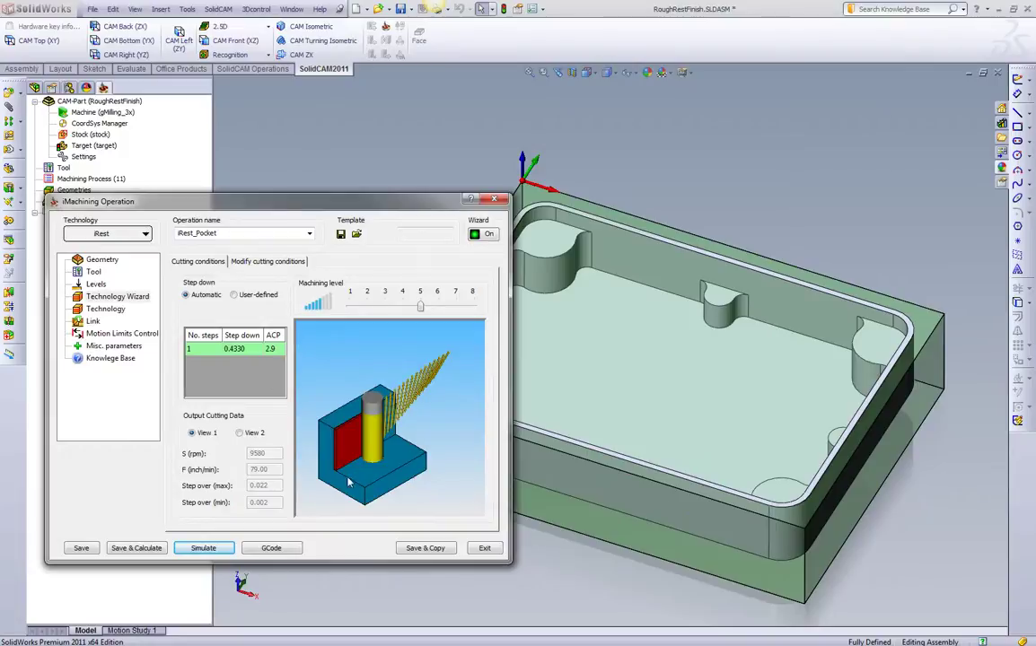
left_click(413, 549)
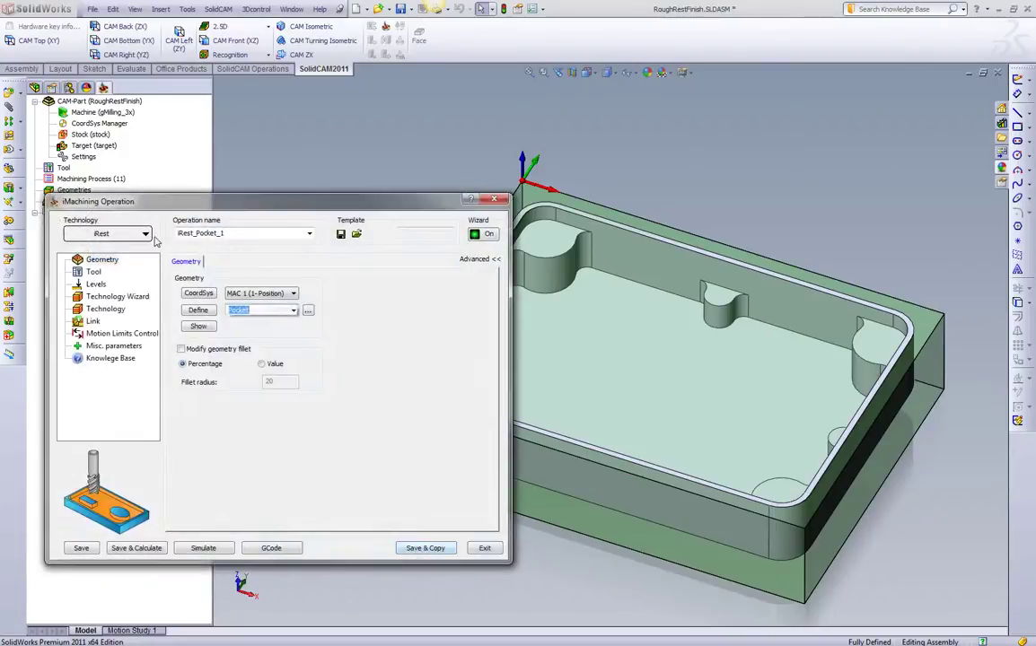
left_click(146, 235)
left_click(92, 273)
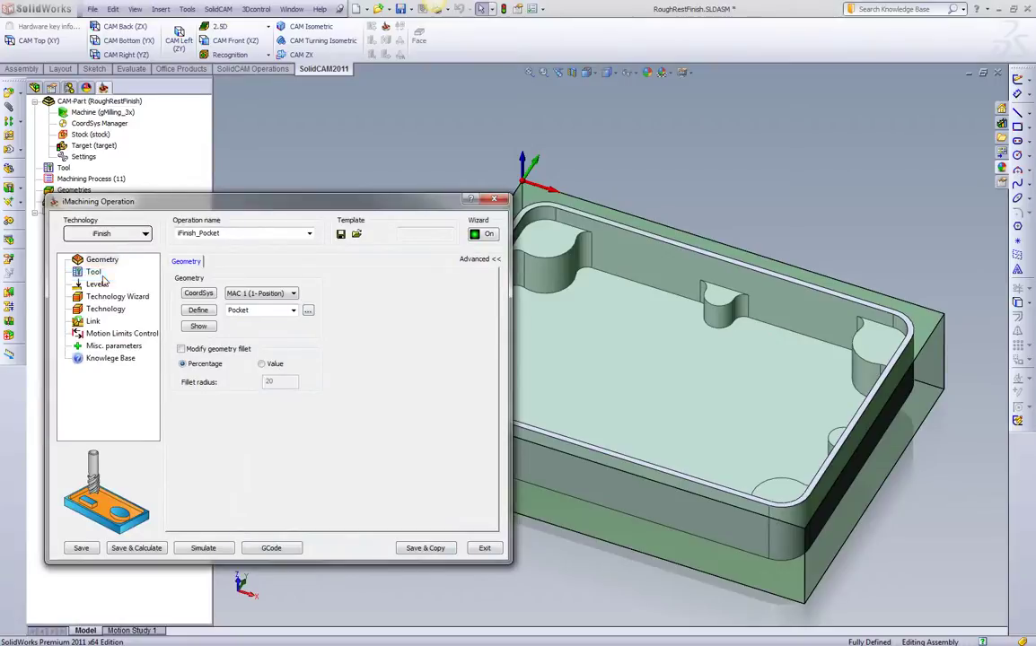
Step: Assign the 0.125-inch tool 3, recalculate wall values, and calculate the iFinish_Pocket toolpath
left_click(94, 271)
left_click(255, 427)
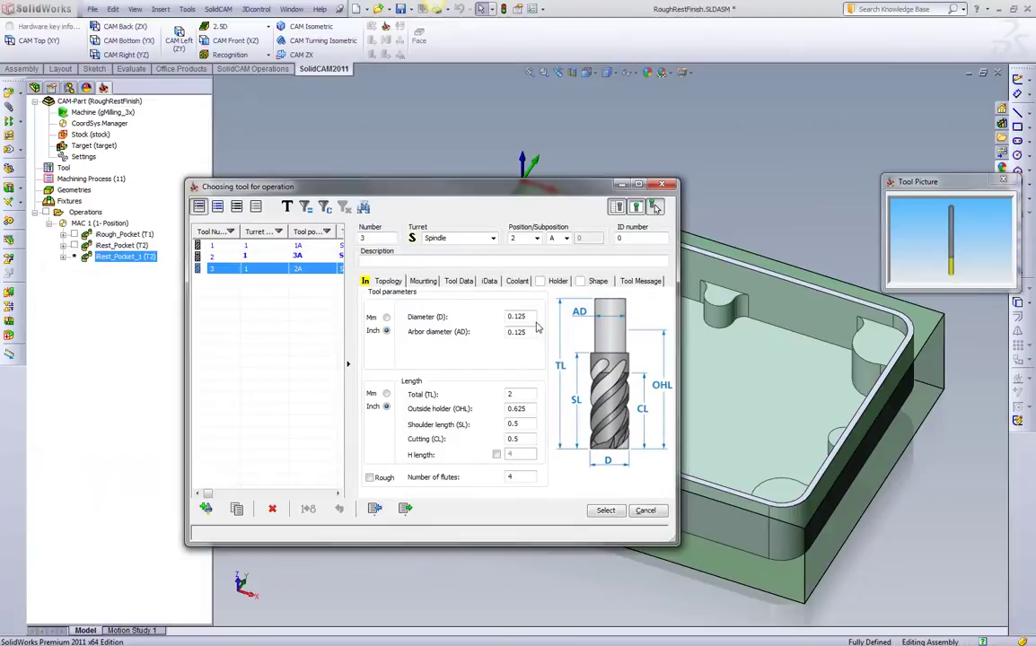
left_click(607, 510)
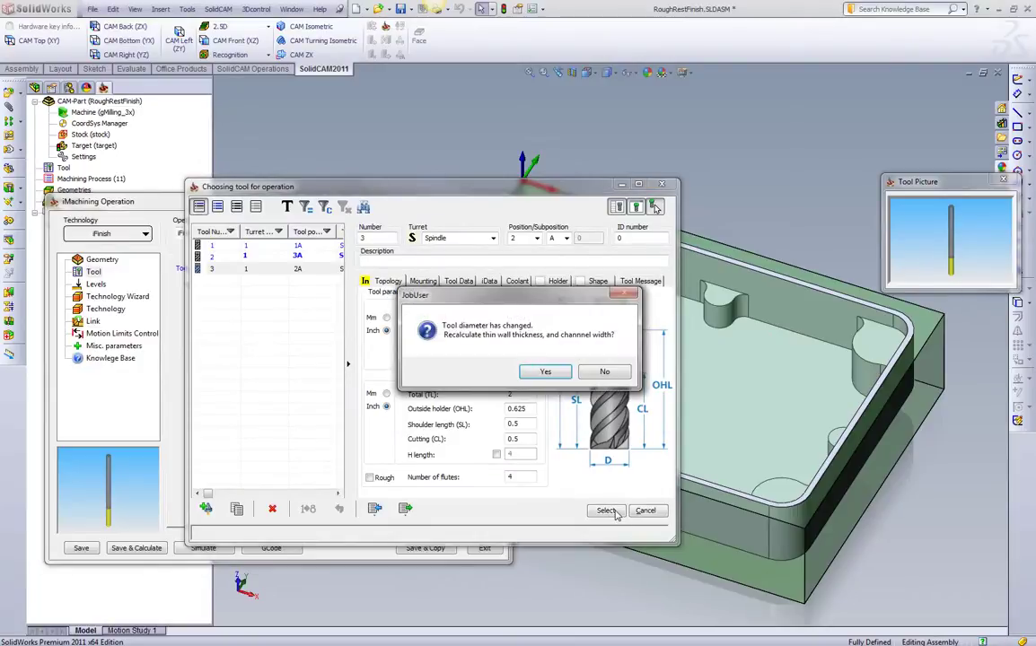
left_click(493, 341)
left_click(117, 297)
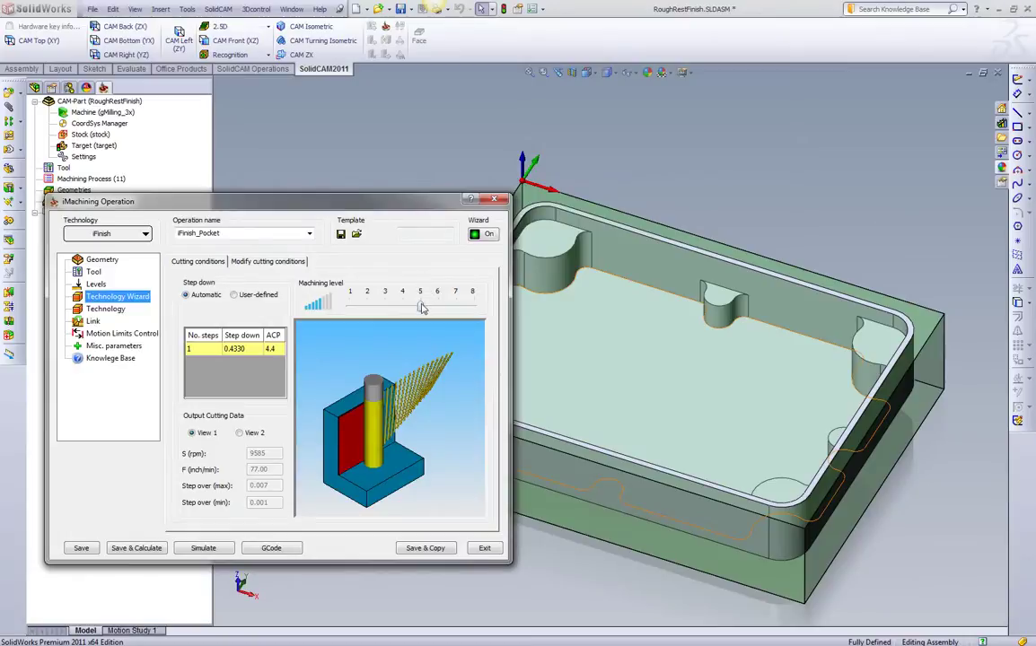
left_click(148, 548)
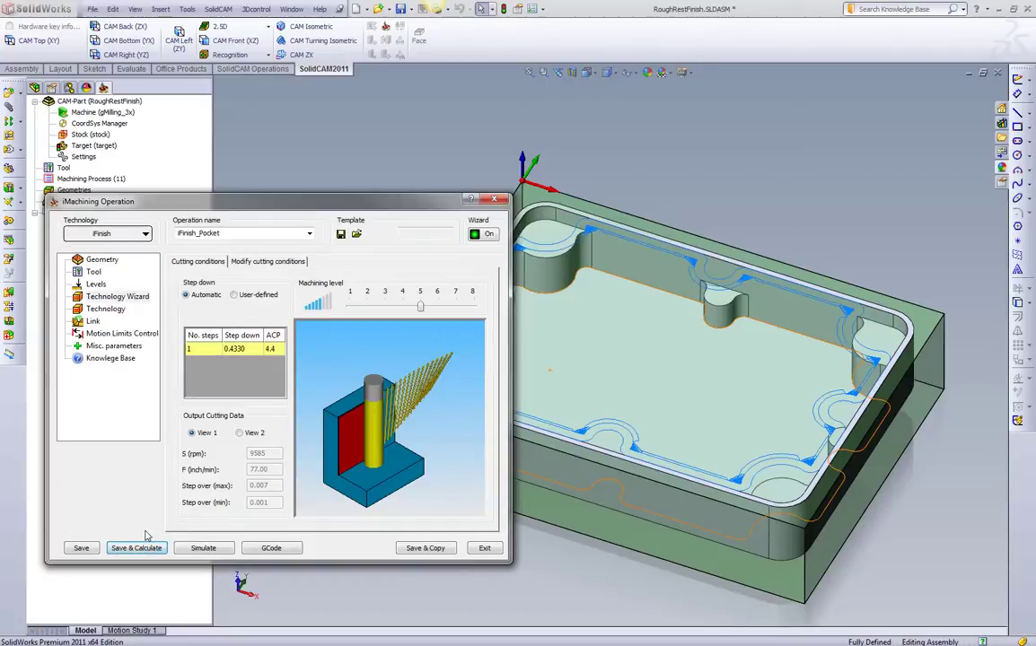
left_click(184, 548)
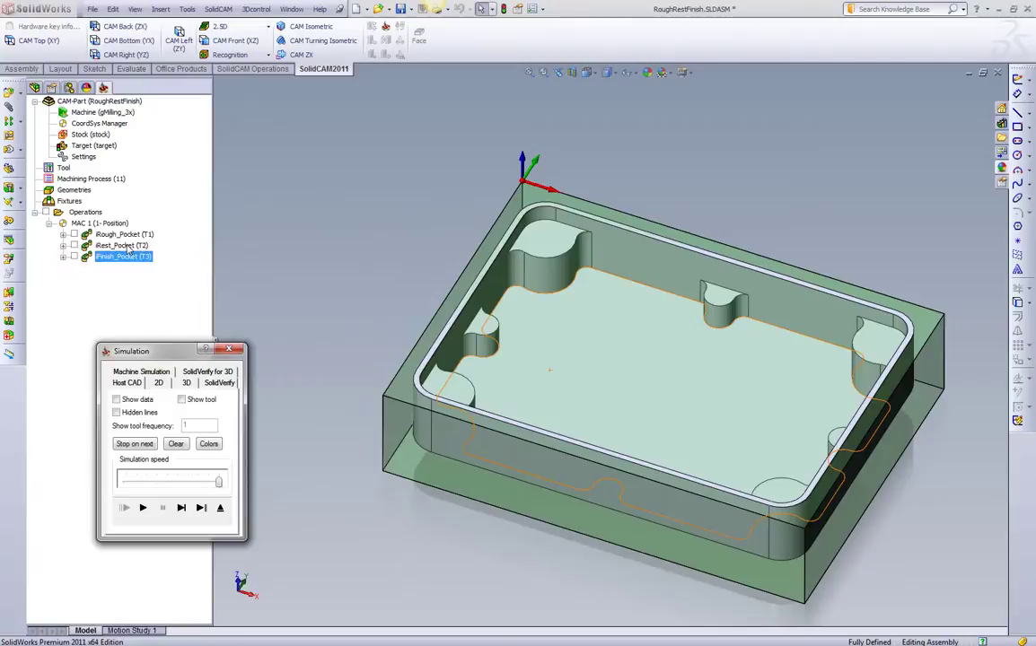
Step: In SolidVerify, view the stock from the top in wireframe and step through the first finishing moves
left_click(209, 386)
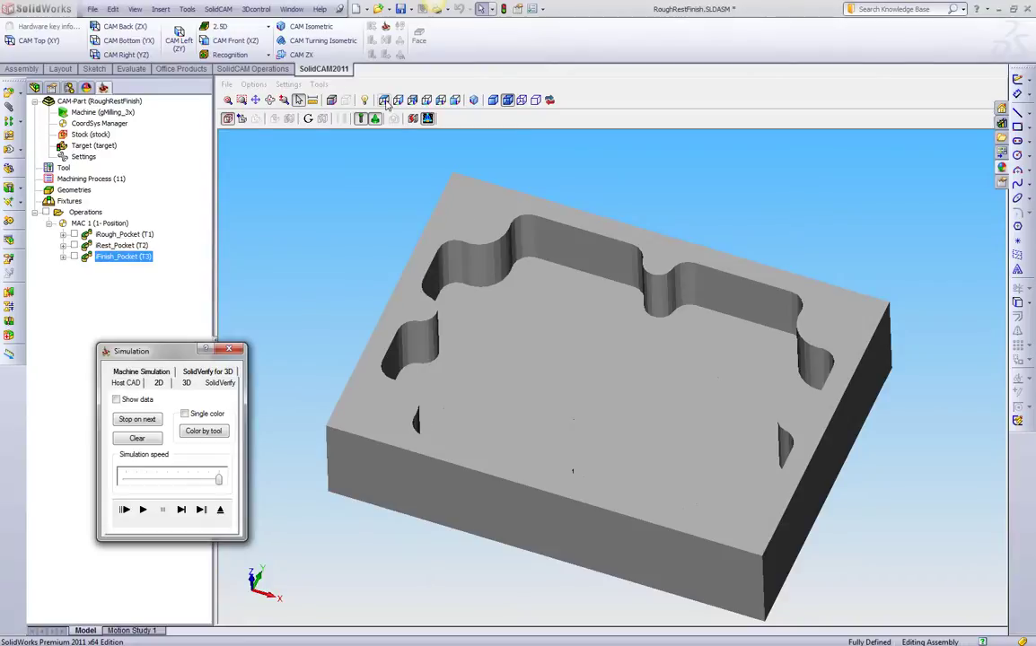
left_click(384, 100)
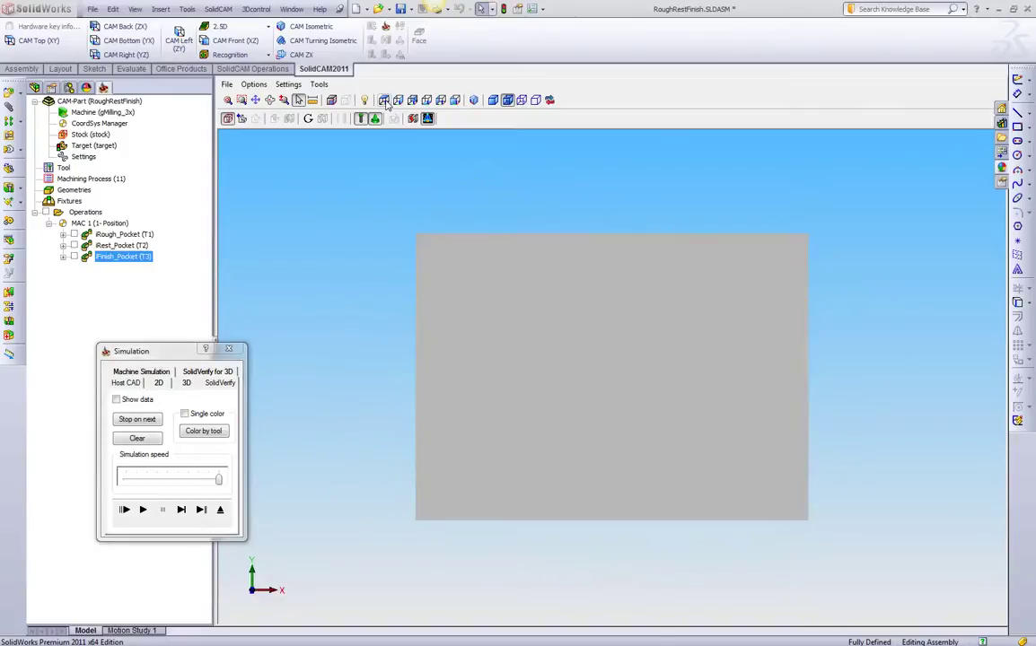
left_click(524, 101)
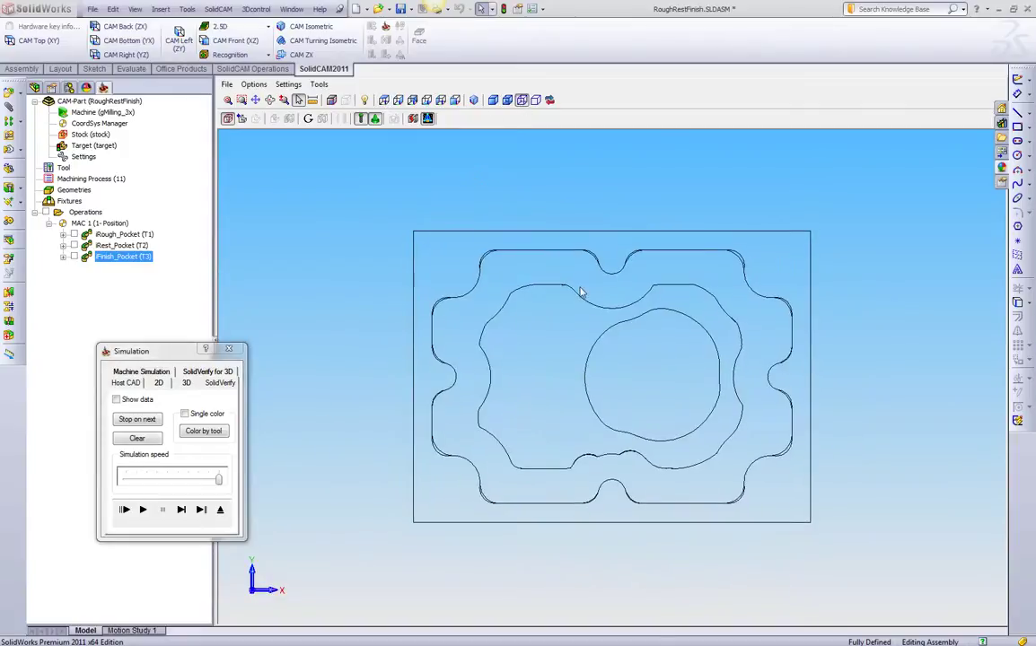
left_click(178, 514)
left_click(180, 511)
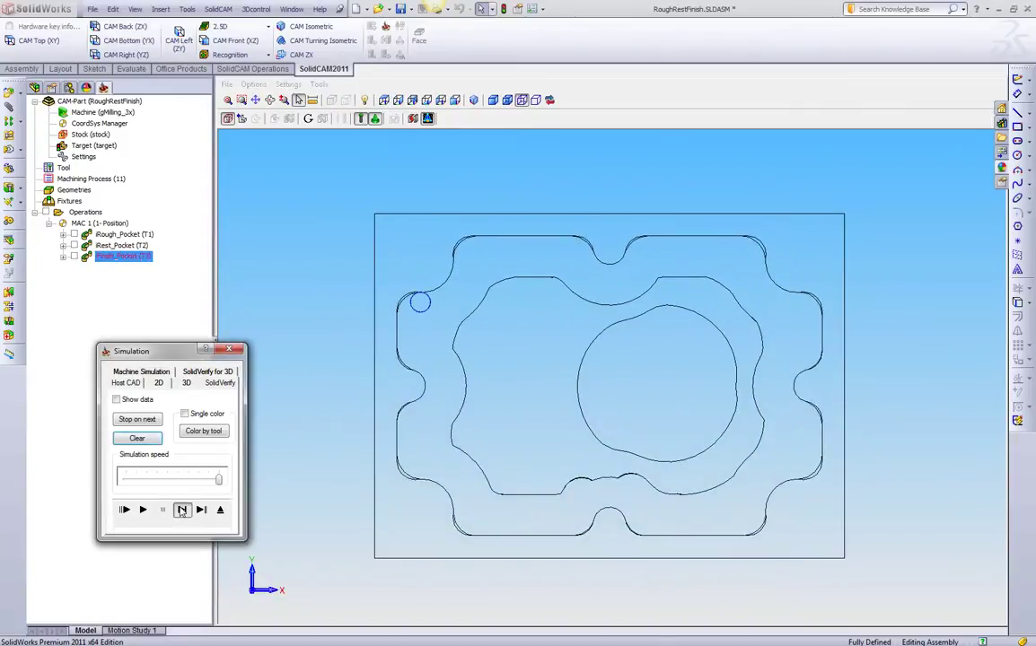
left_click(182, 511)
left_click(187, 487)
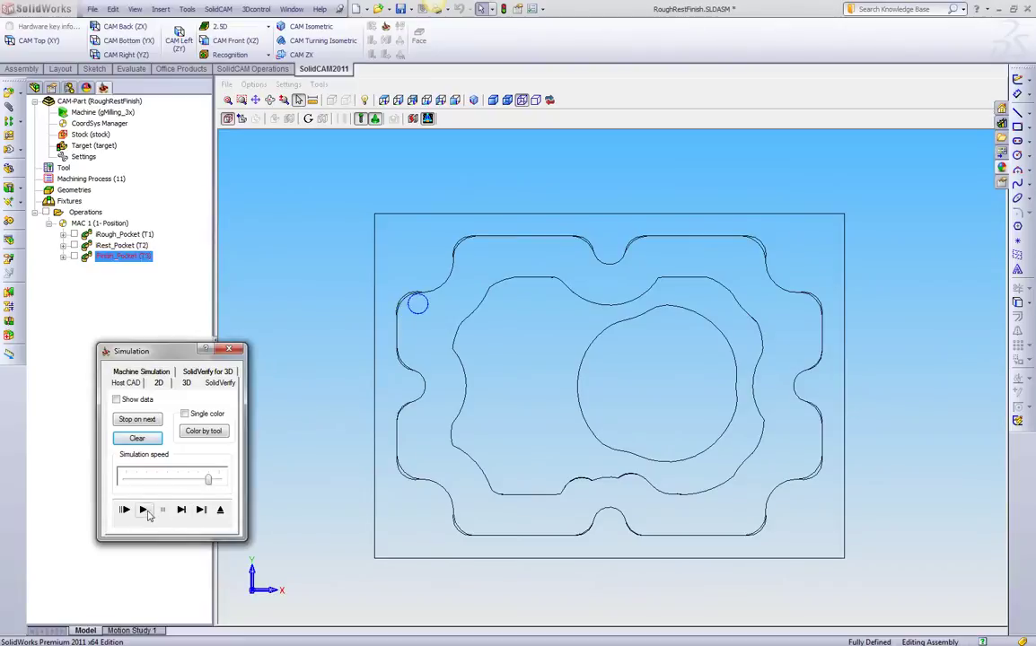
left_click(144, 510)
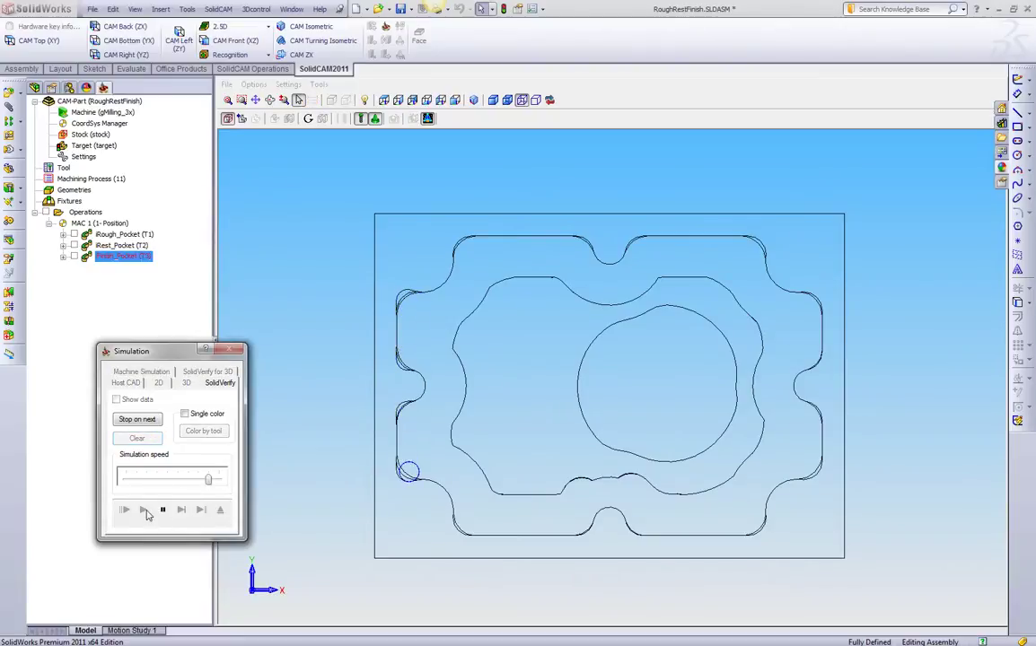
left_click(165, 511)
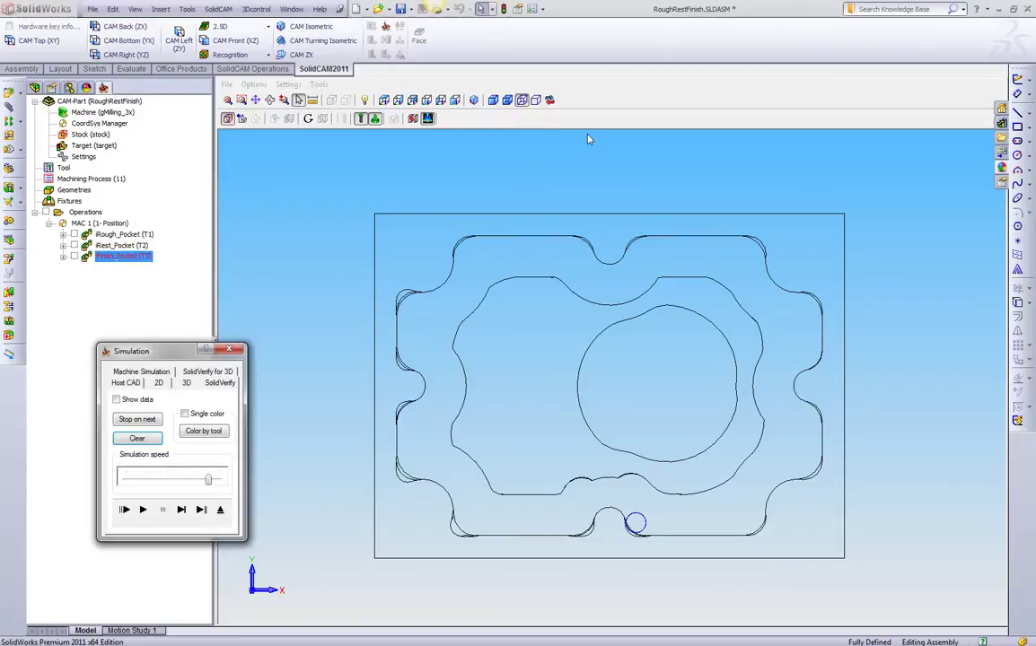
Step: Switch to solid display, slow the speed, and play the finish simulation to completion
left_click(507, 100)
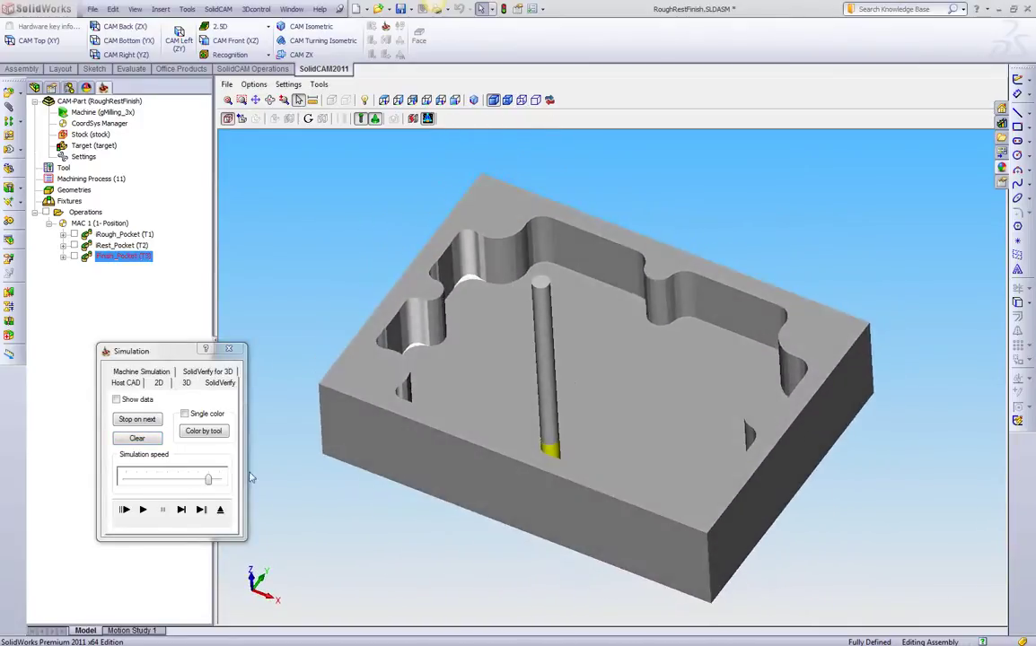
left_click(143, 510)
left_click(175, 483)
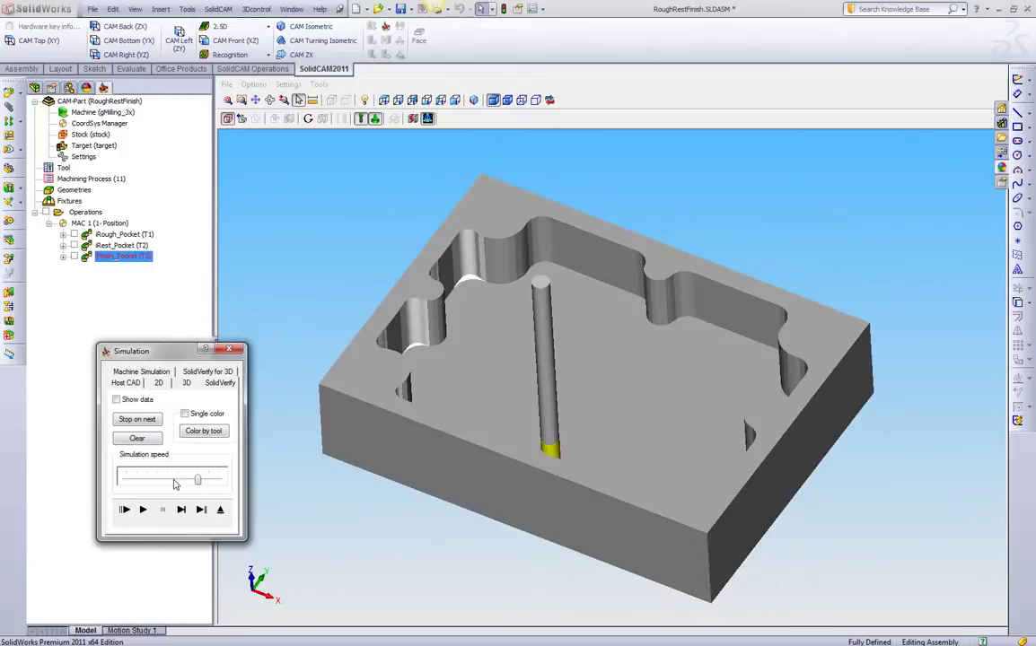
left_click(151, 511)
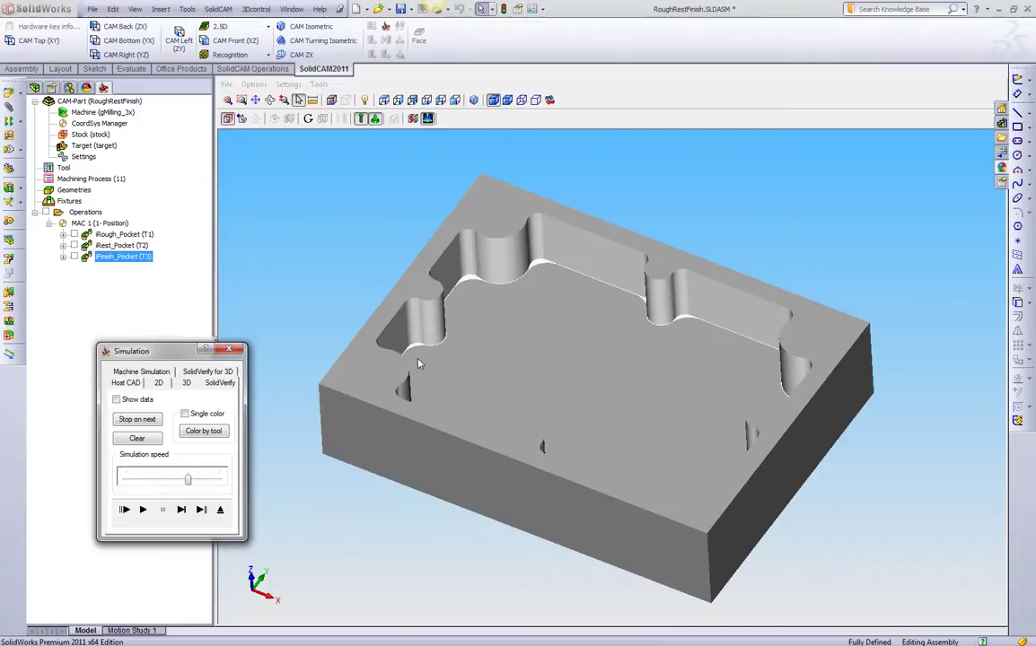
Step: Play Rough_Pocket, Rest_Pocket and Finish_Pocket together in SolidVerify, then close the simulation
left_click(131, 235, "shift")
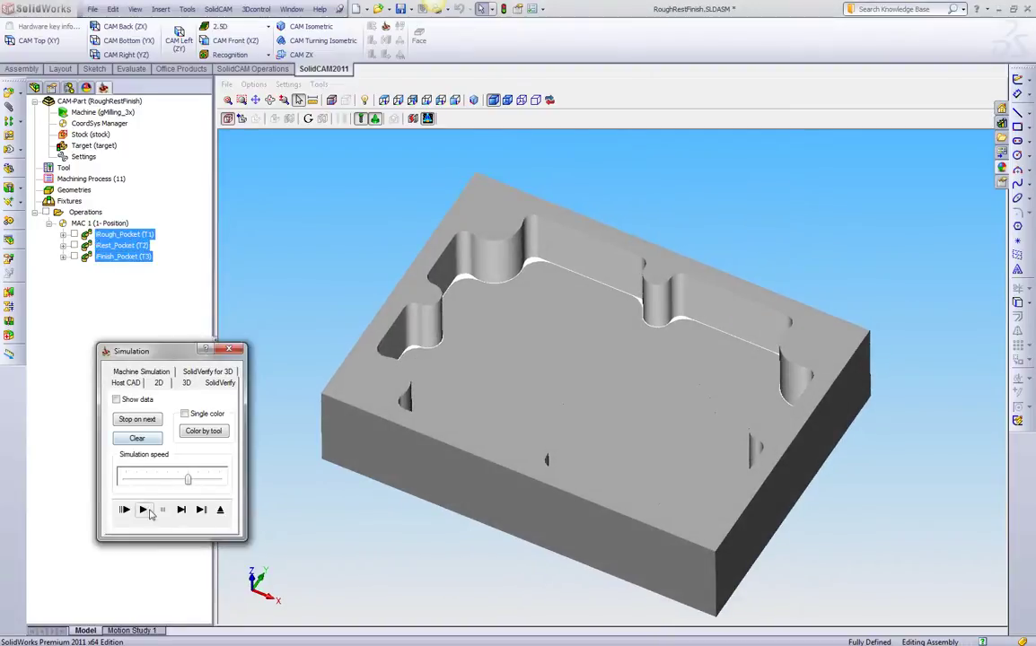
left_click(145, 511)
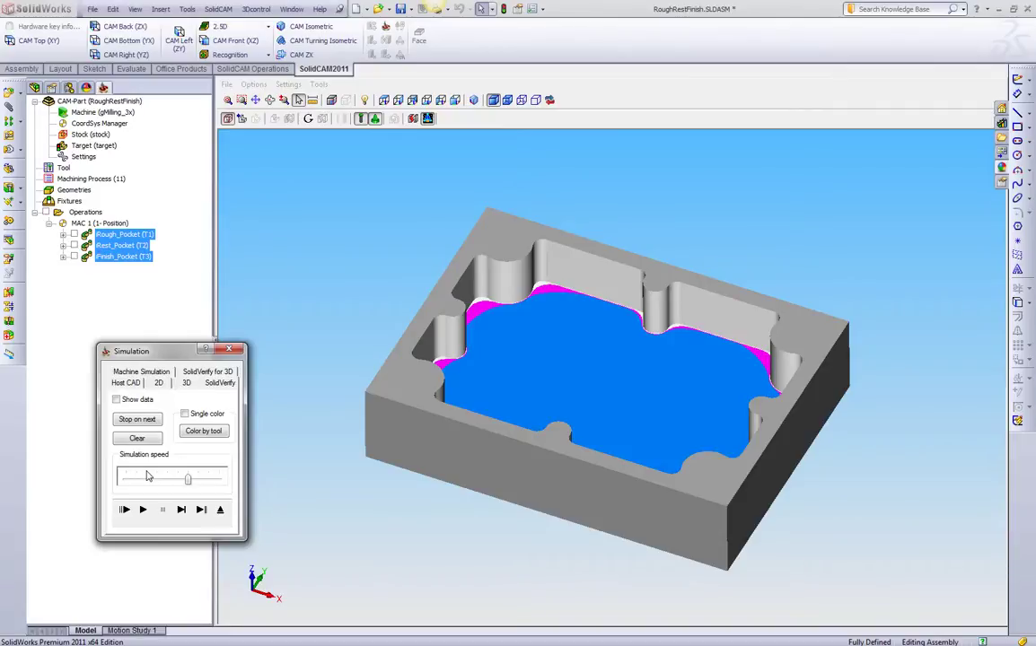
left_click(222, 511)
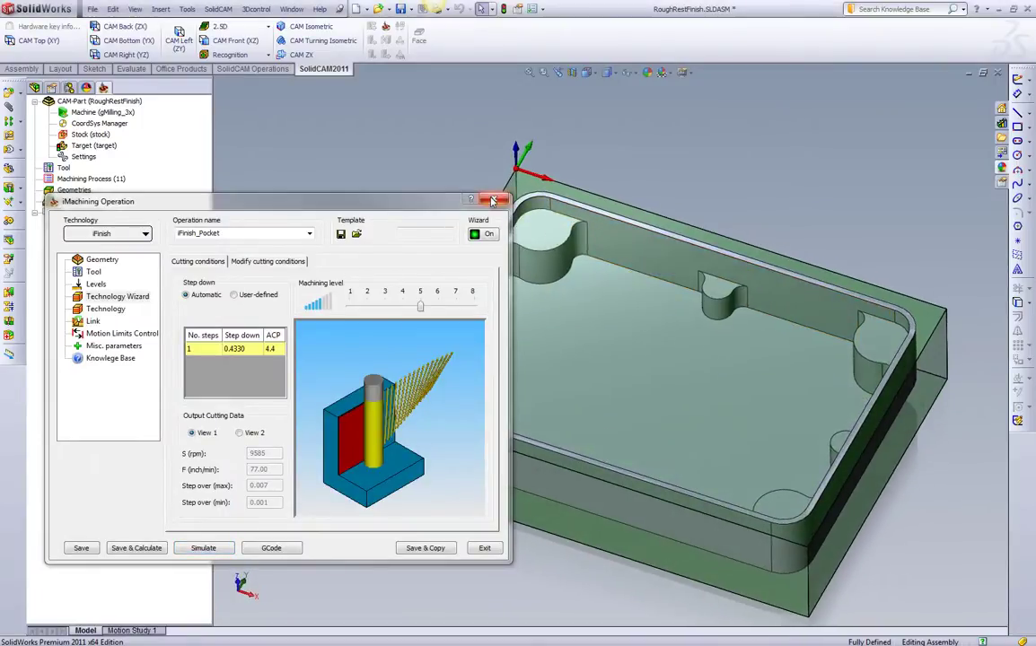
Step: Suppress Rest_Pocket and move it below Finish_Pocket in the operation sequence
left_click(494, 198)
left_click(123, 246)
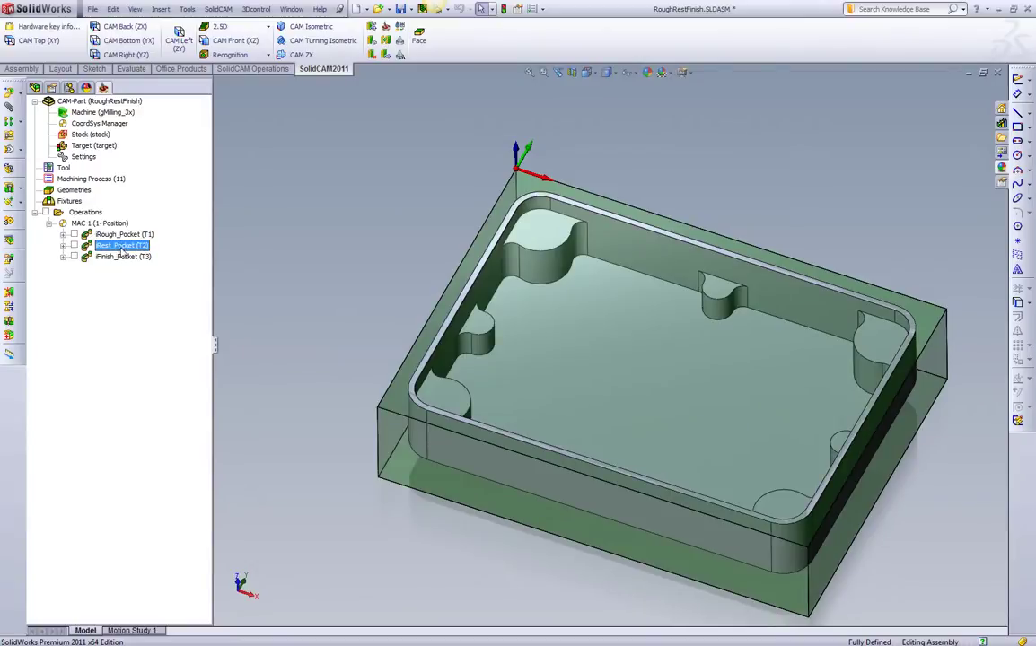
right_click(122, 249)
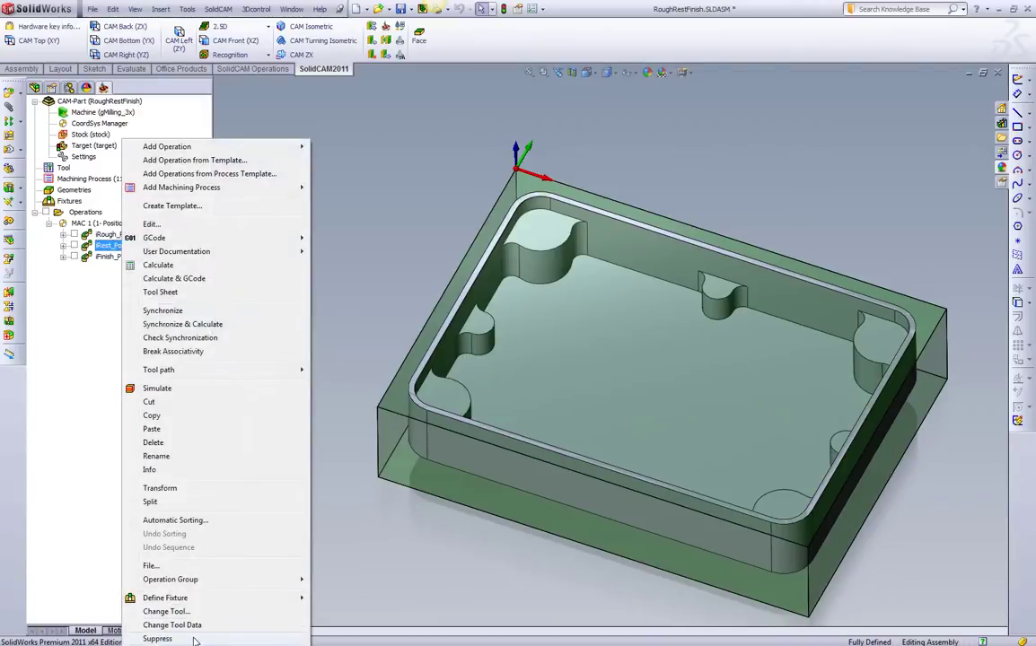
left_click(156, 456)
left_click_drag(110, 265, 115, 261)
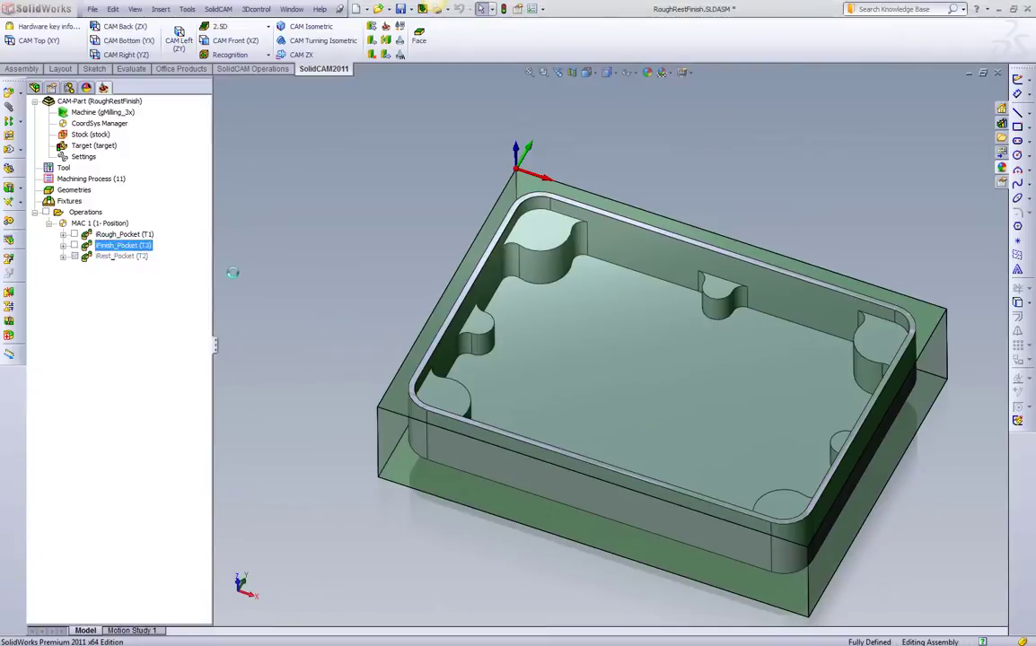
Step: Set Finish_Pocket's rest-data parent operation to Rough_Pocket and save and calculate
left_click(91, 279)
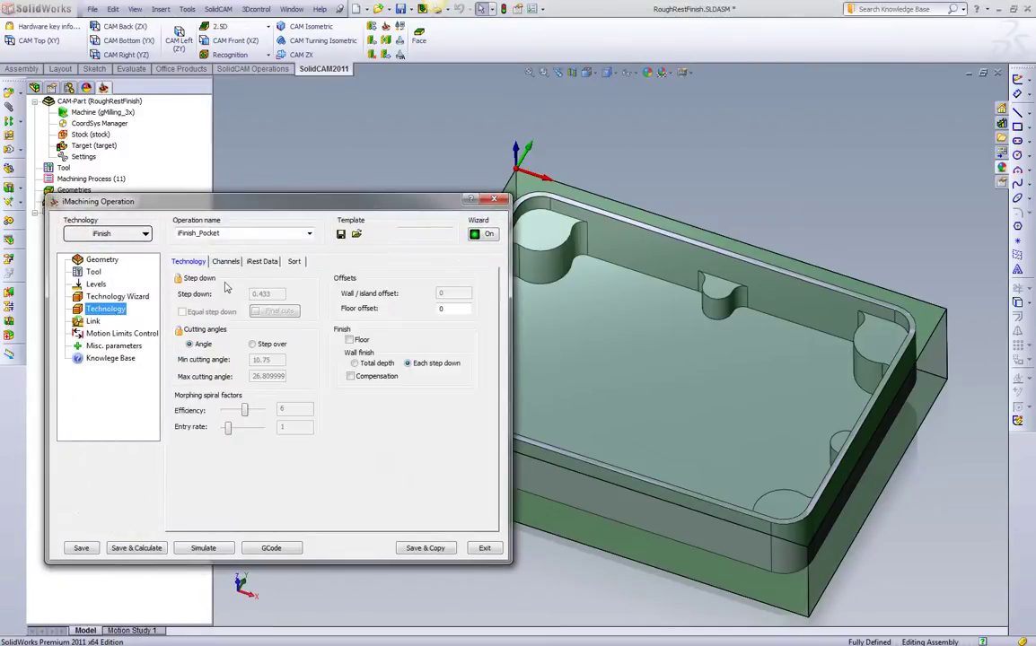
left_click(258, 263)
left_click(322, 298)
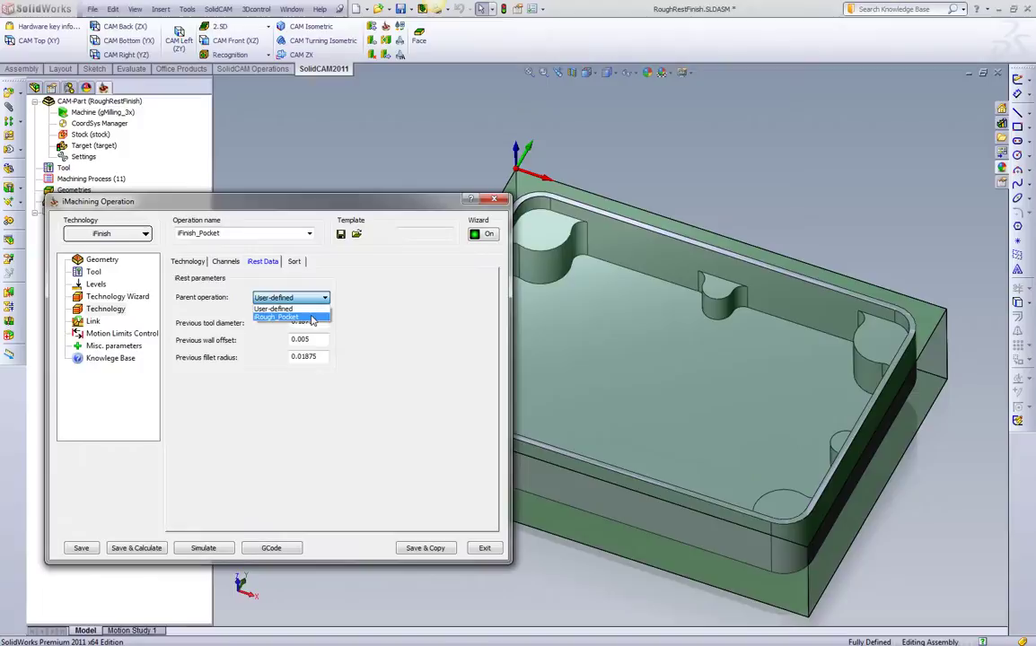
left_click(312, 318)
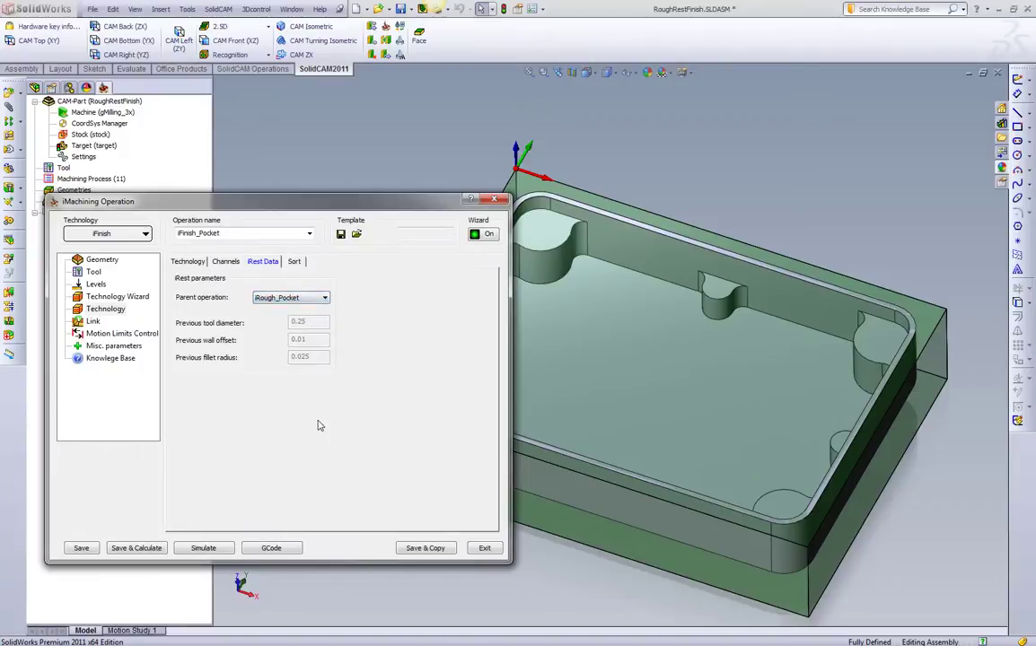
left_click(137, 549)
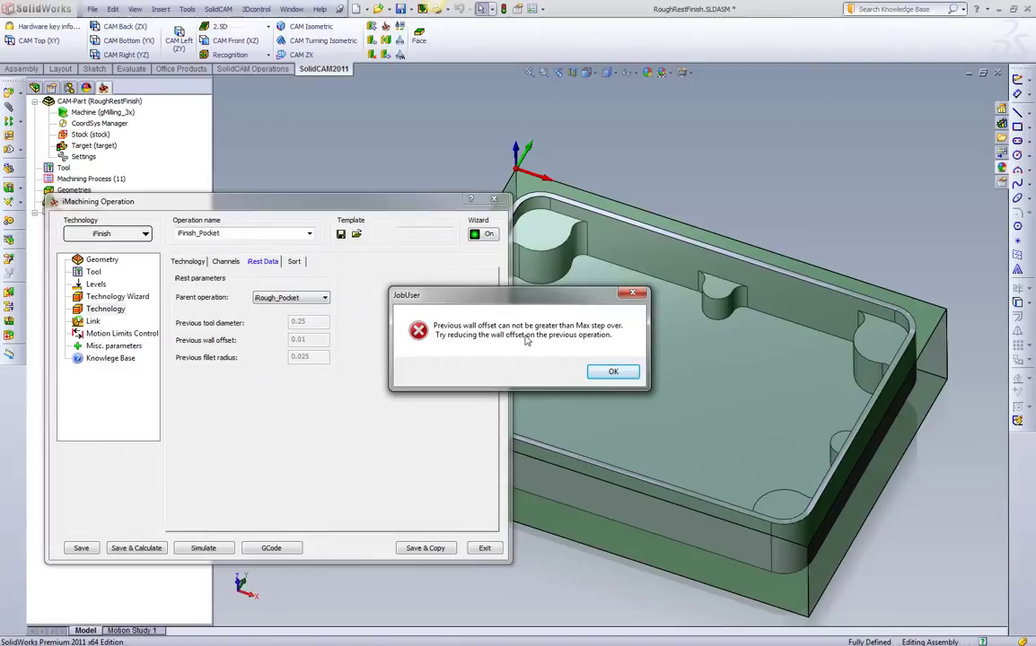
Step: Dismiss the error, then set Rough_Pocket's wall/island offset to 0.003 and recalculate it
left_click(616, 371)
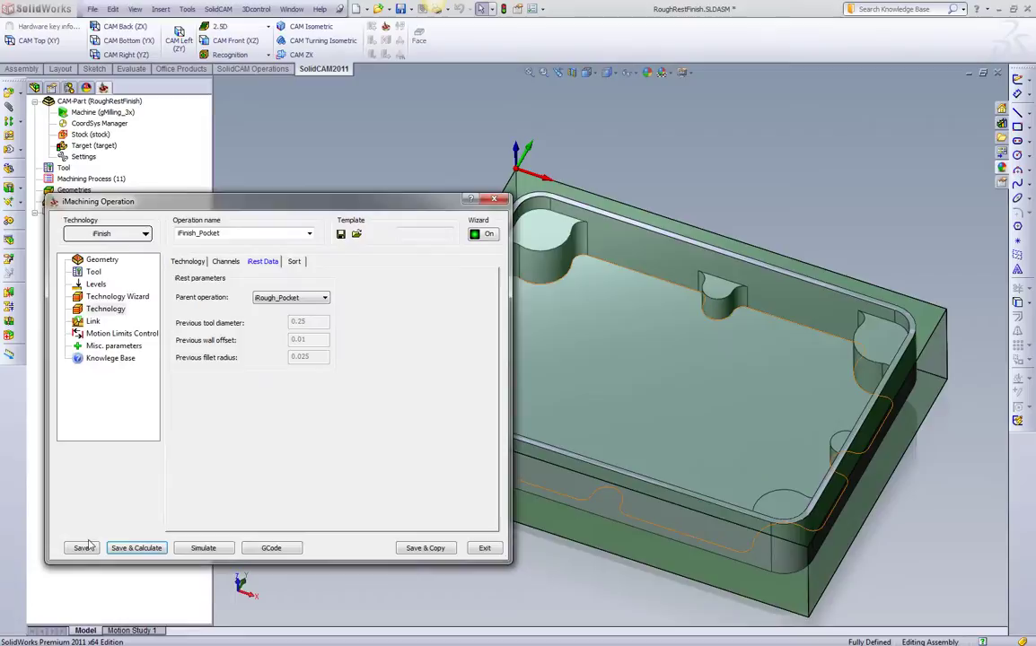
left_click(478, 548)
double_click(124, 234)
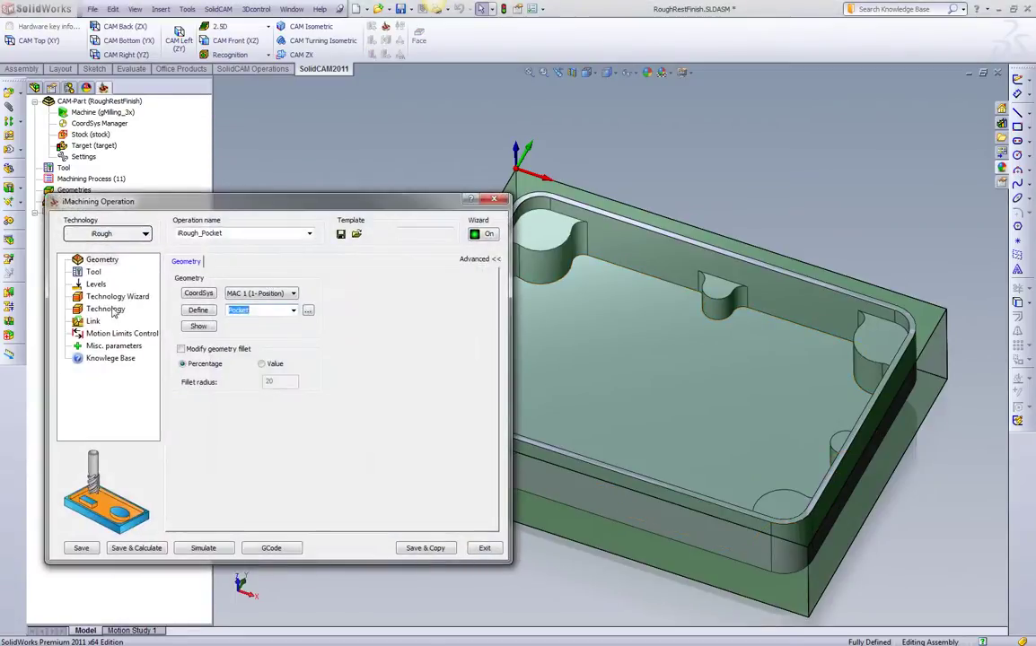
left_click(105, 308)
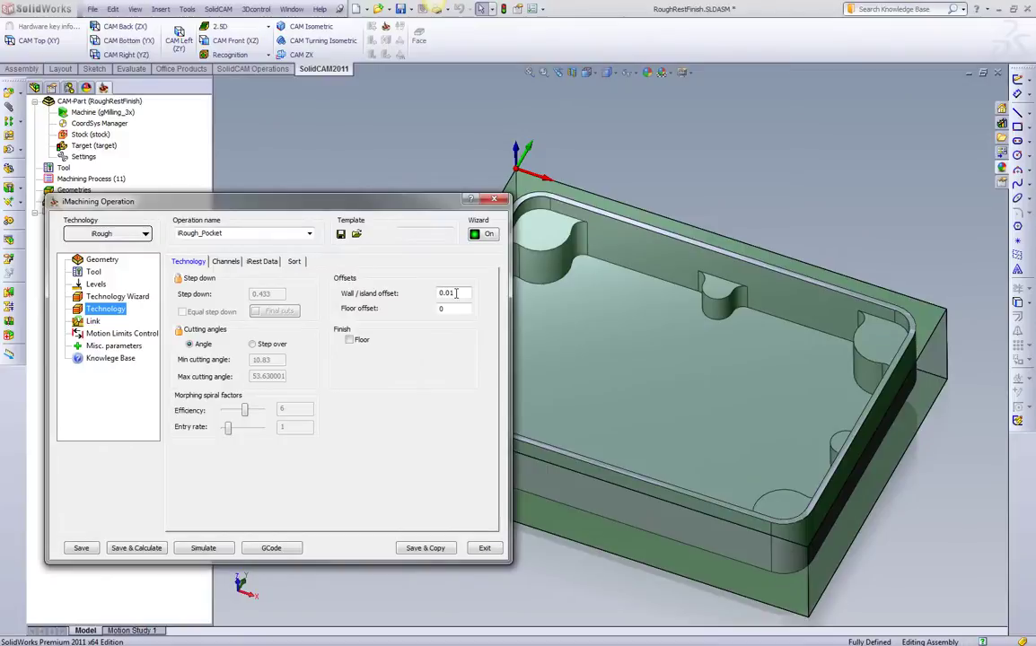
double_click(456, 293)
type("0.003")
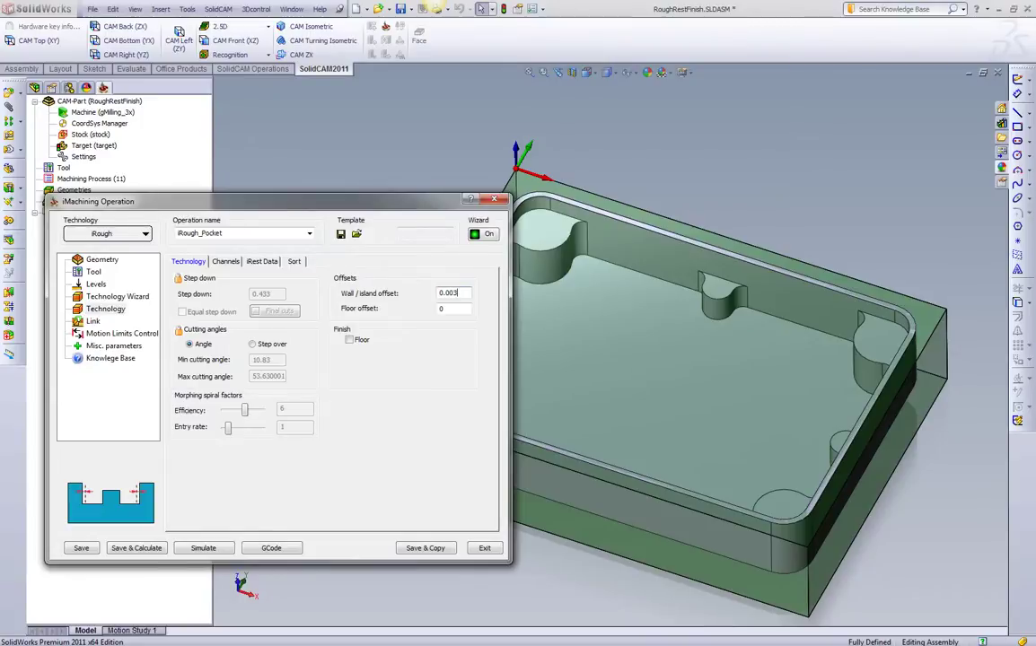
left_click(135, 551)
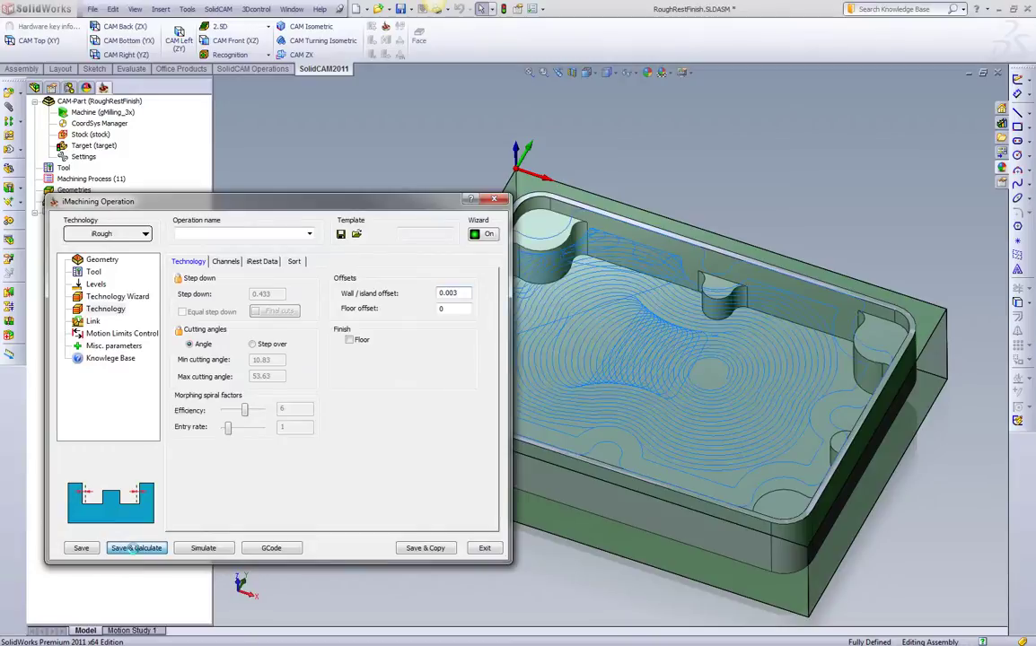
left_click(485, 547)
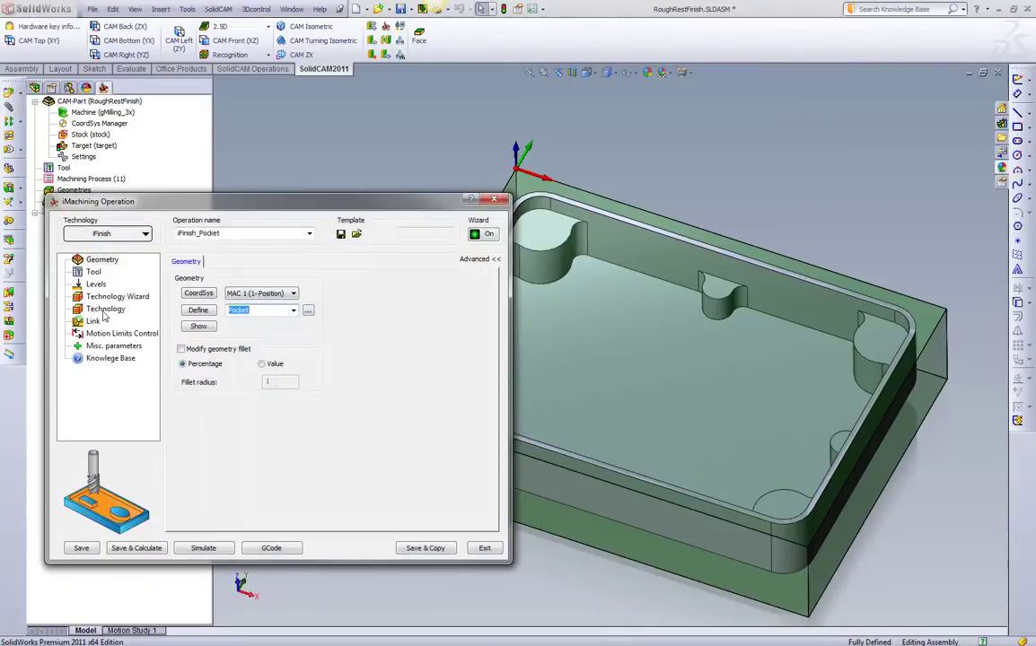
Step: Recalculate Finish_Pocket with Rough_Pocket as its rest-data parent, then start the simulation
left_click(105, 309)
left_click(262, 261)
left_click(296, 297)
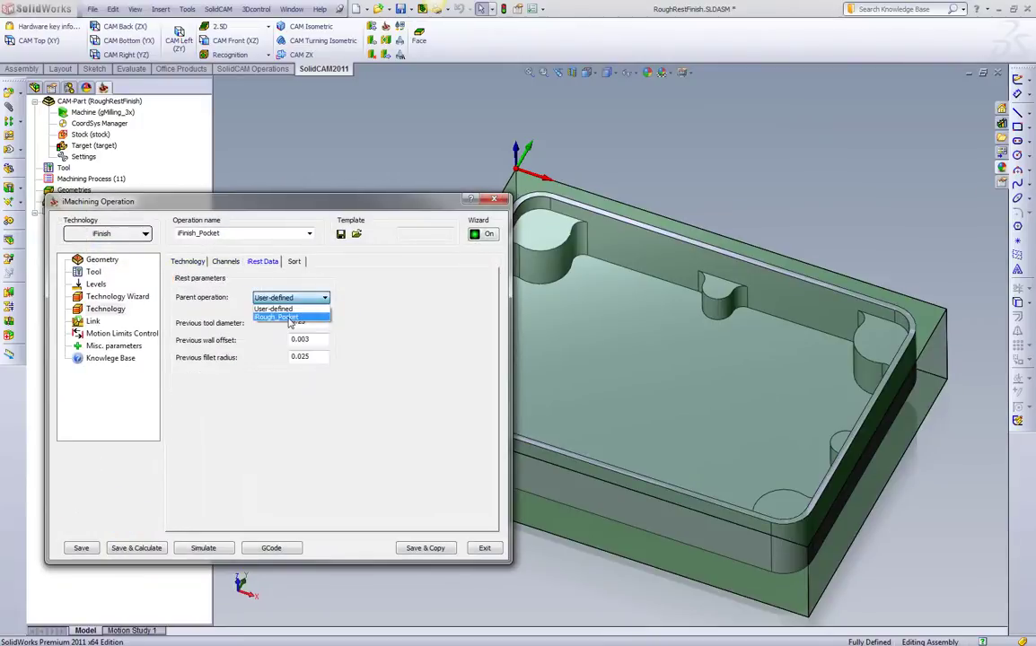
left_click(289, 318)
left_click(136, 548)
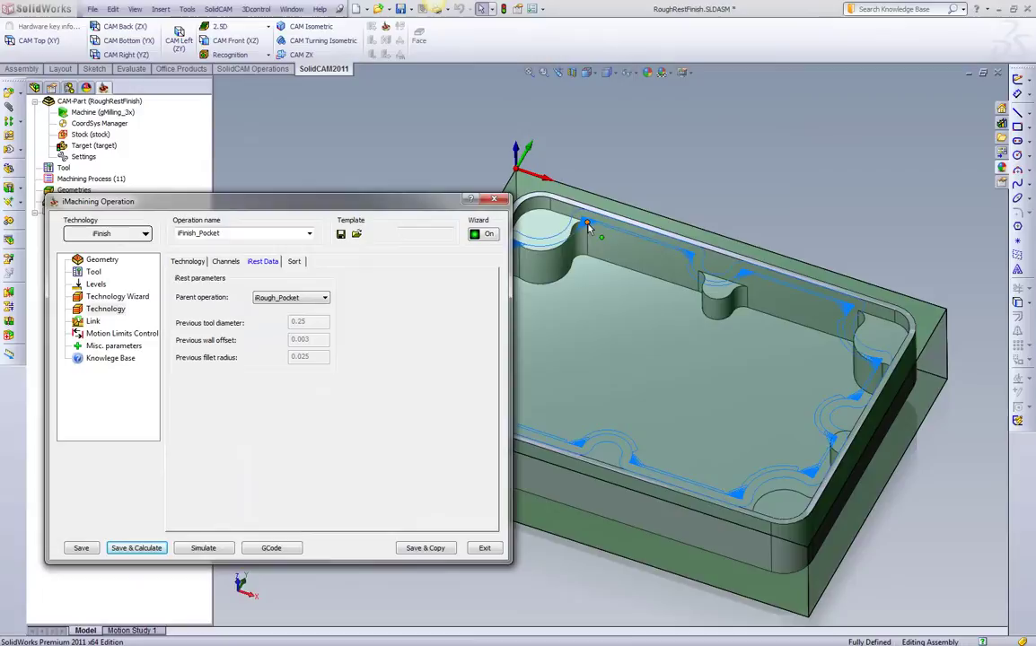
left_click(212, 551)
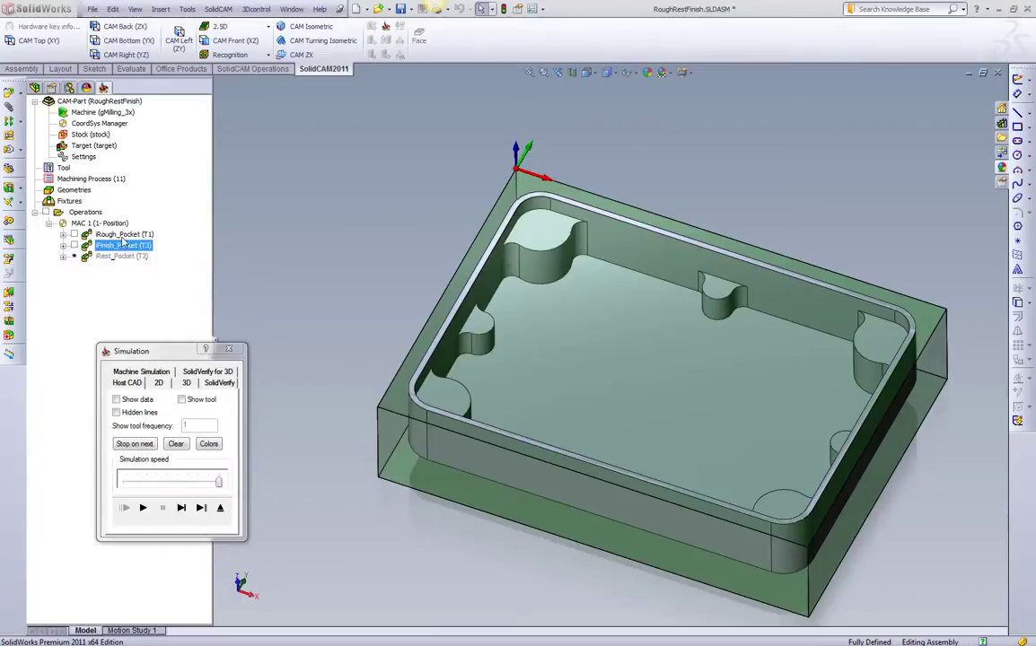
Step: Run a slowed SolidVerify simulation of Rough_Pocket plus Finish_Pocket, then orbit to inspect the pocket
left_click(124, 236, "ctrl")
left_click(209, 381)
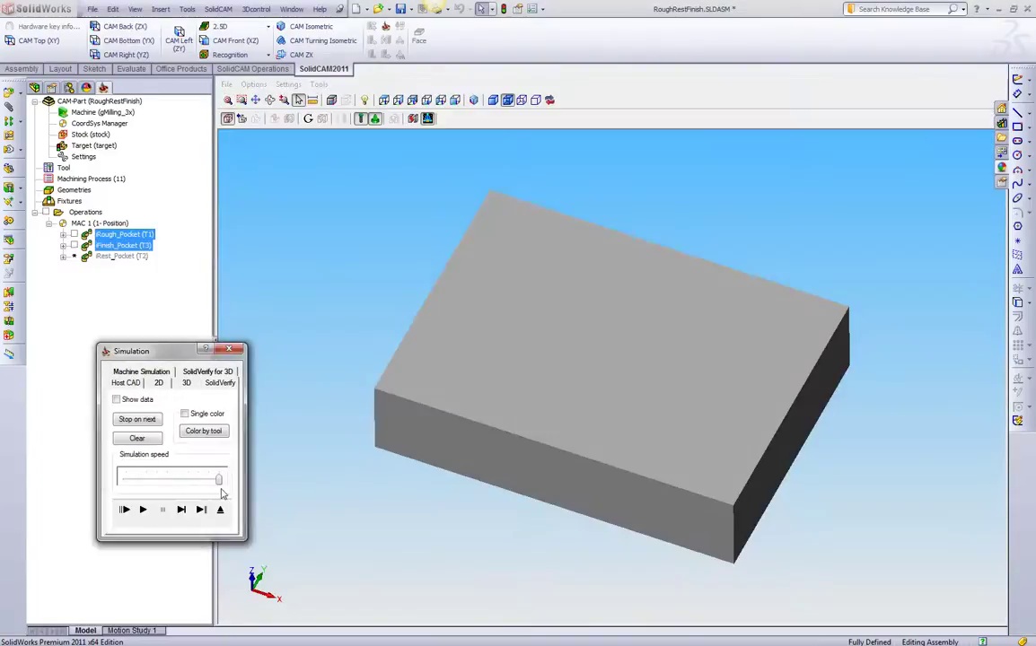
left_click_drag(218, 479, 197, 479)
left_click(143, 510)
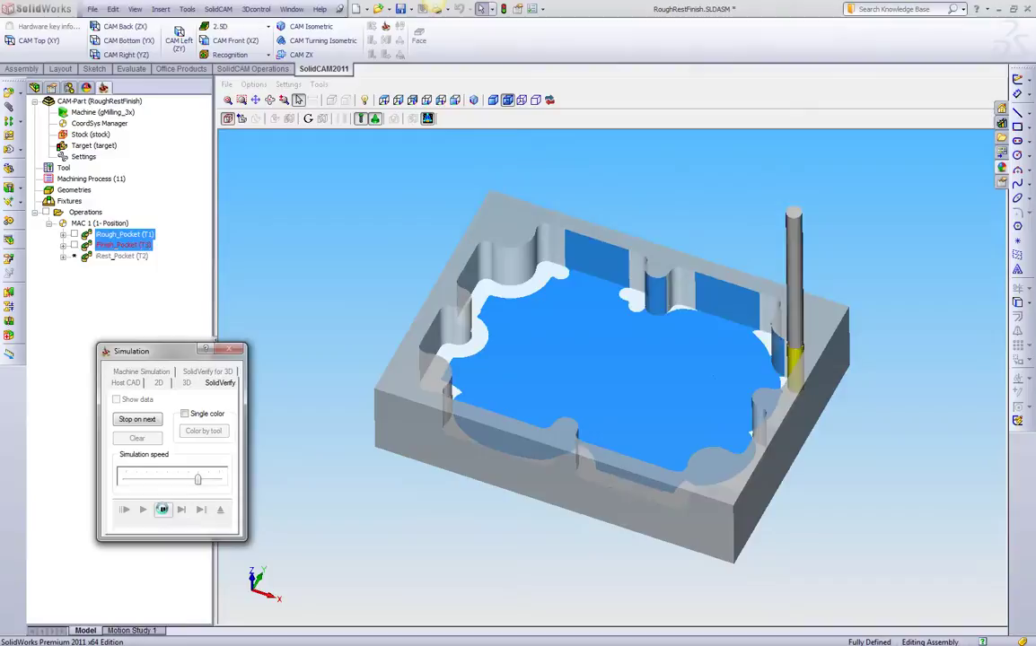
middle_click_drag(505, 496, 491, 480)
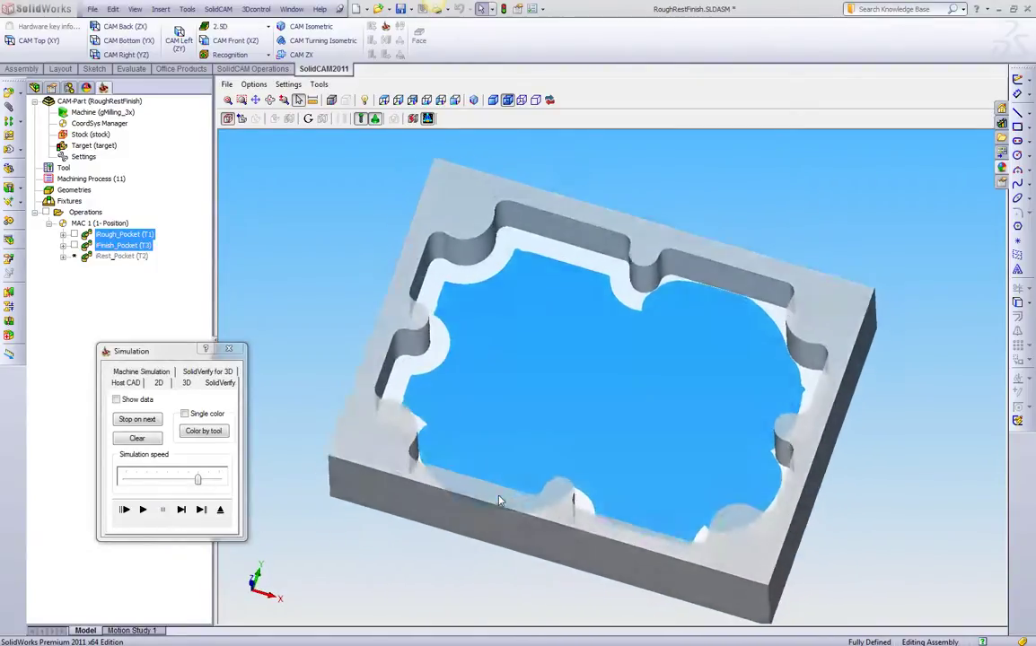